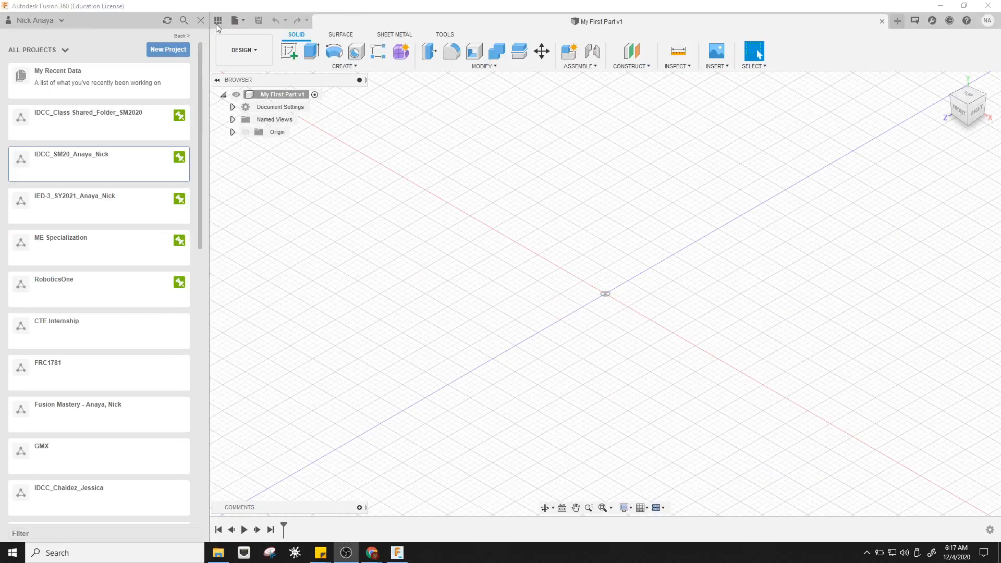
Show the project list again and unpin the IED-3_SY2021 project
left_click(222, 61)
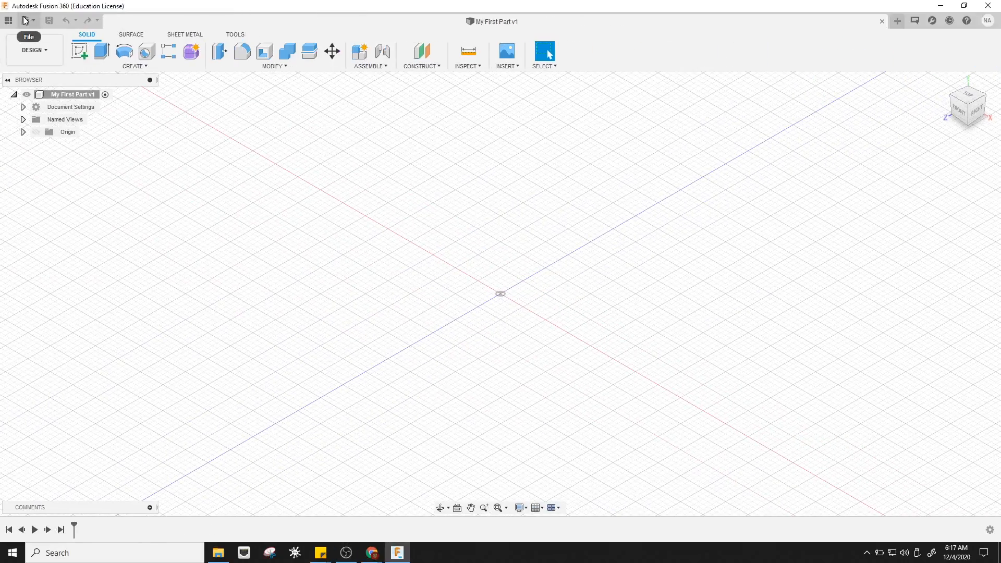
left_click(8, 20)
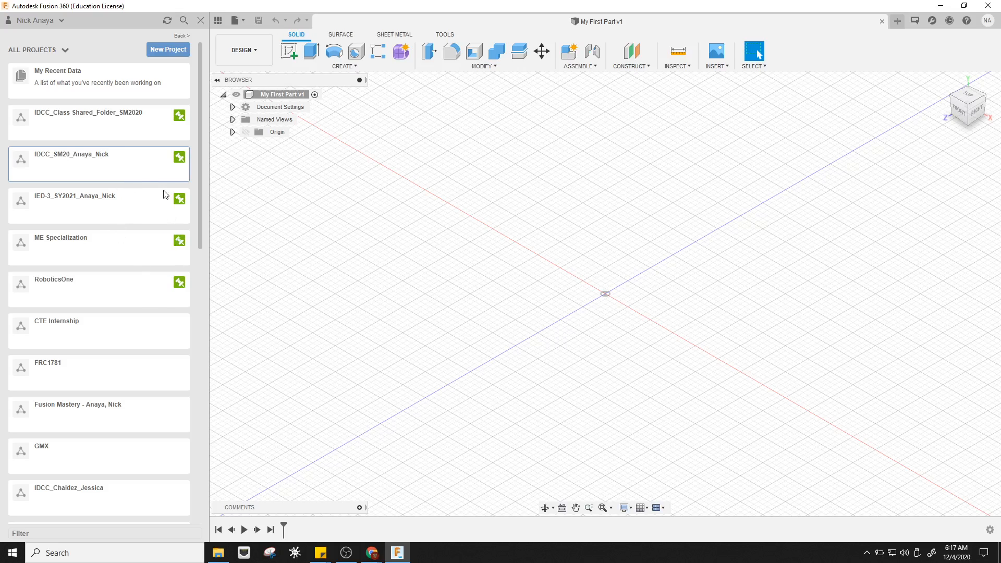
left_click(179, 199)
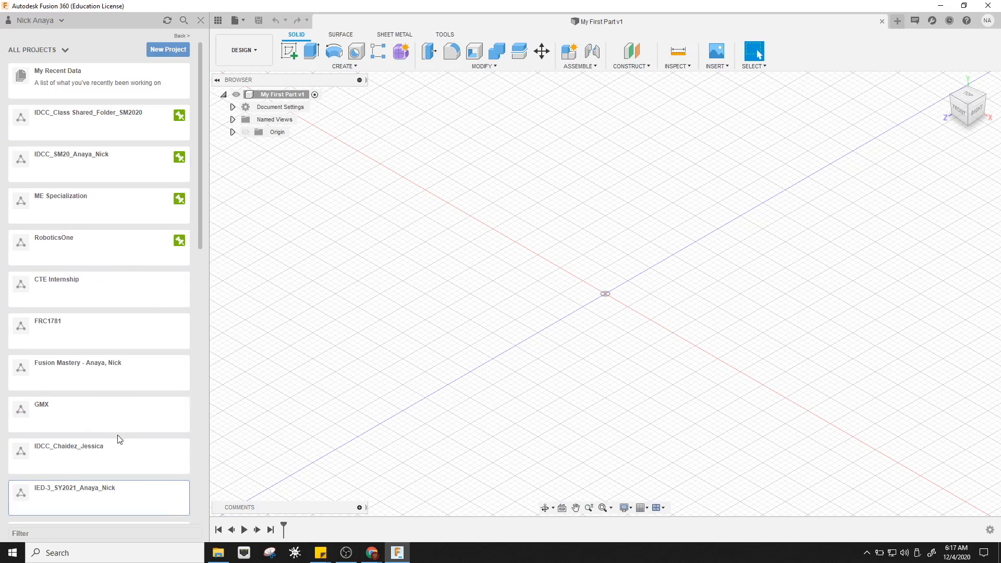
Open the PC folder inside the IDCC_SM20 project and inspect the version history of its puzzle cube design
left_click(101, 168)
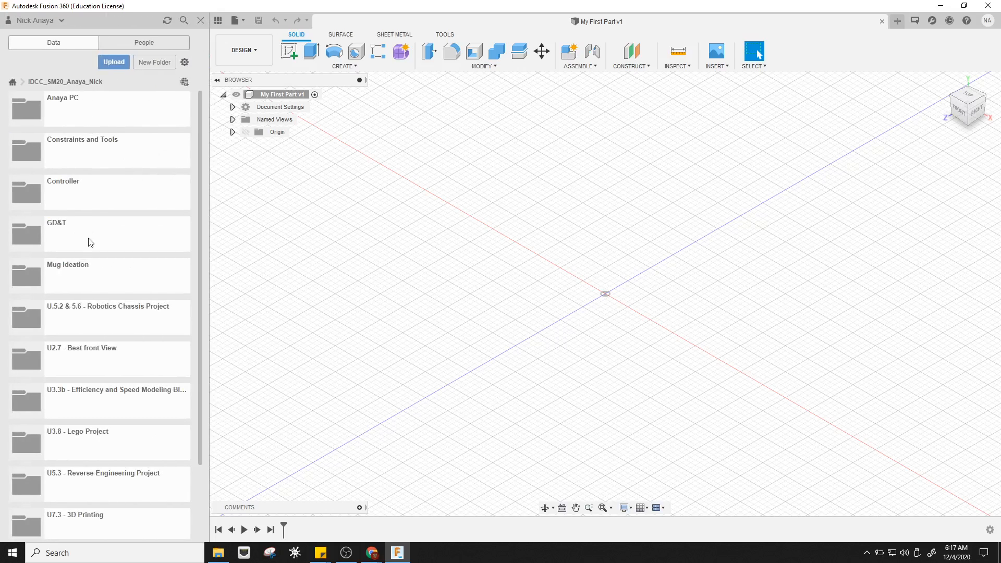
left_click(109, 119)
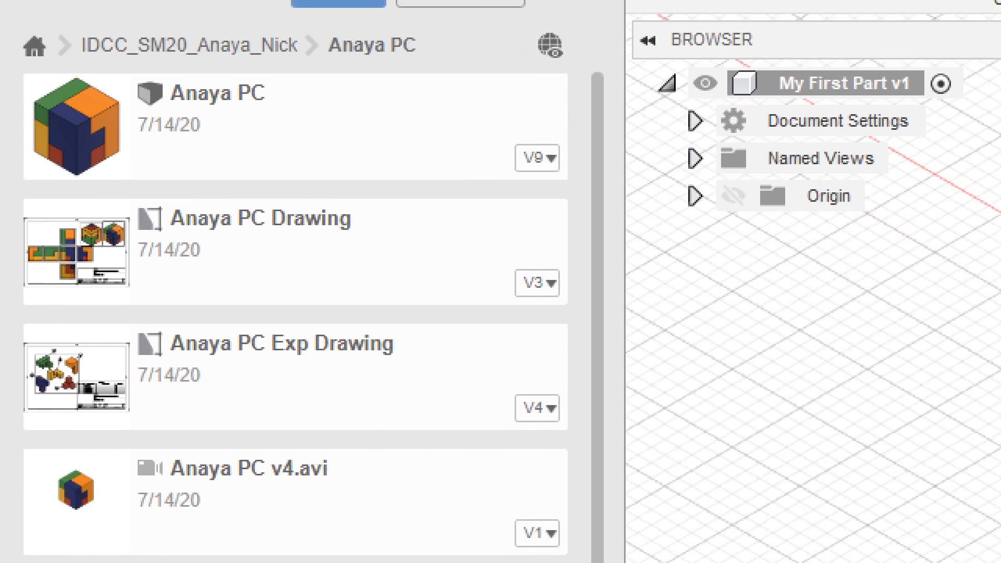
mouse_move(545, 128)
left_mouse_down()
mouse_move(496, 172)
mouse_move(586, 152)
mouse_move(525, 104)
left_mouse_up()
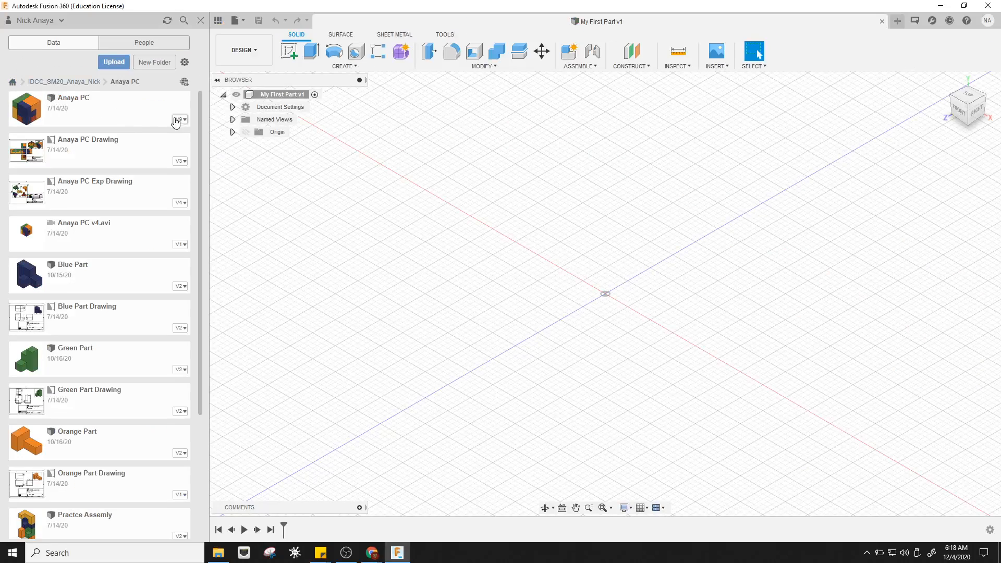
left_click(175, 122)
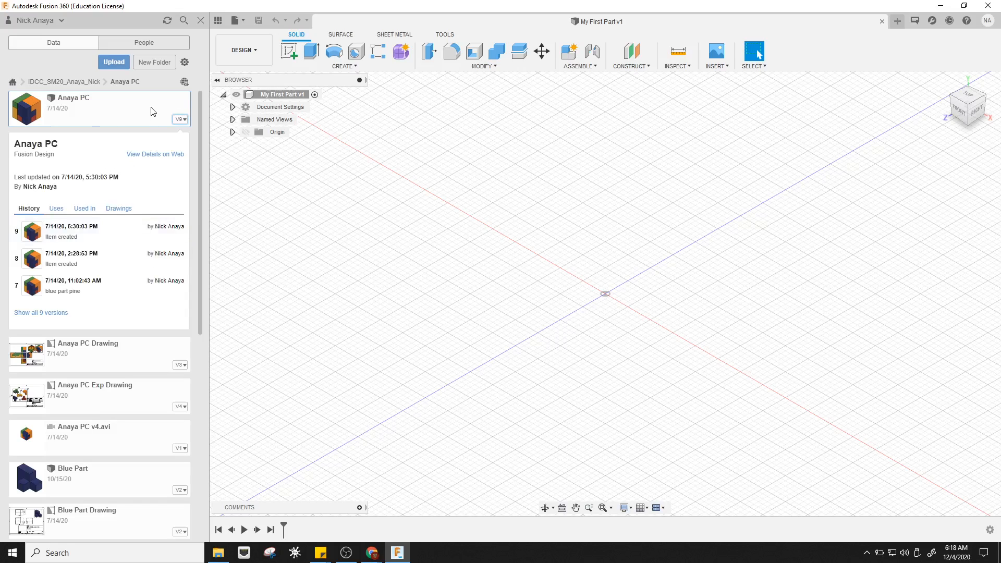
left_click(180, 120)
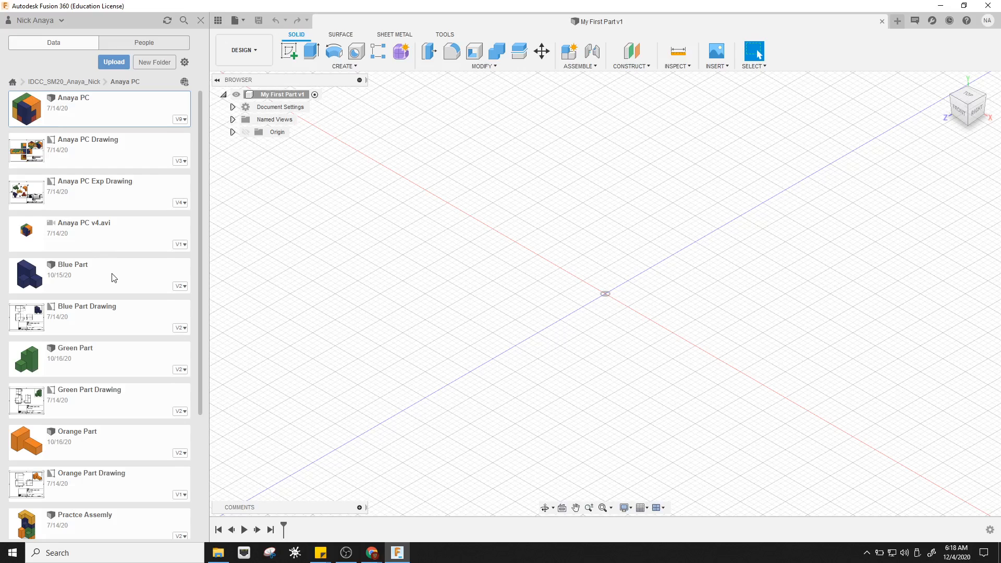
Look through the part, drawing and assembly files stored in the PC folder
scroll(115, 277, "down", 3)
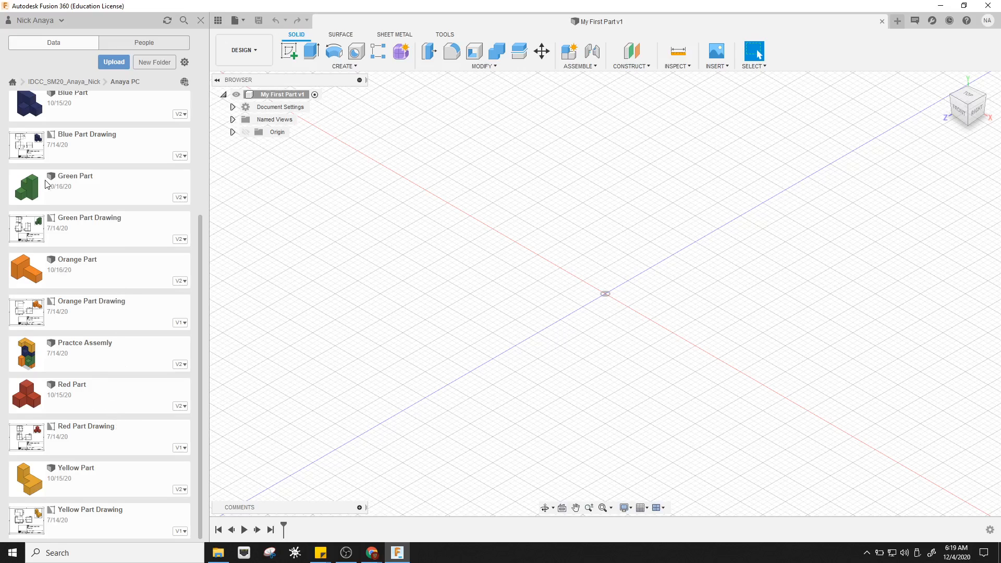
scroll(71, 232, "up", 3)
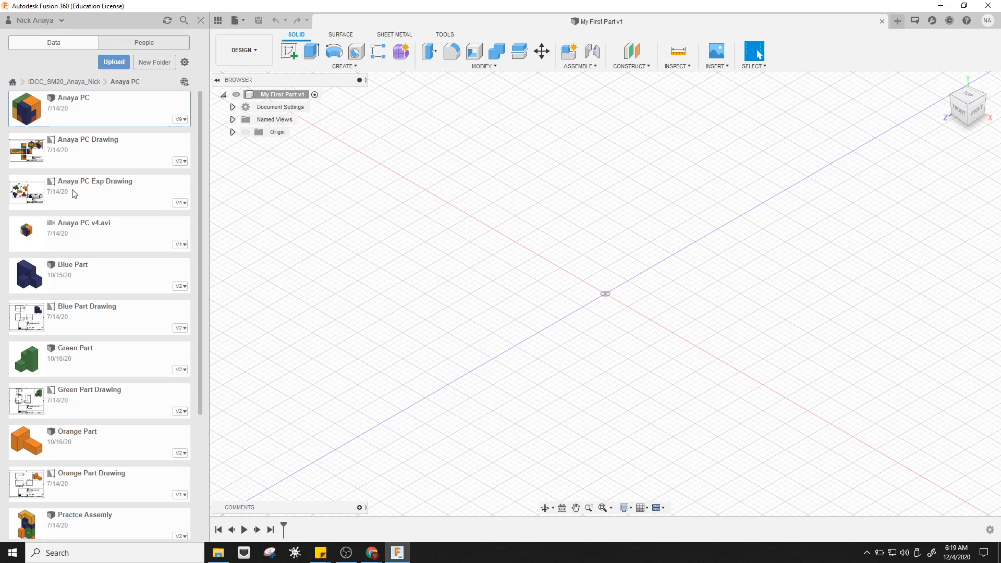
scroll(111, 292, "down", 3)
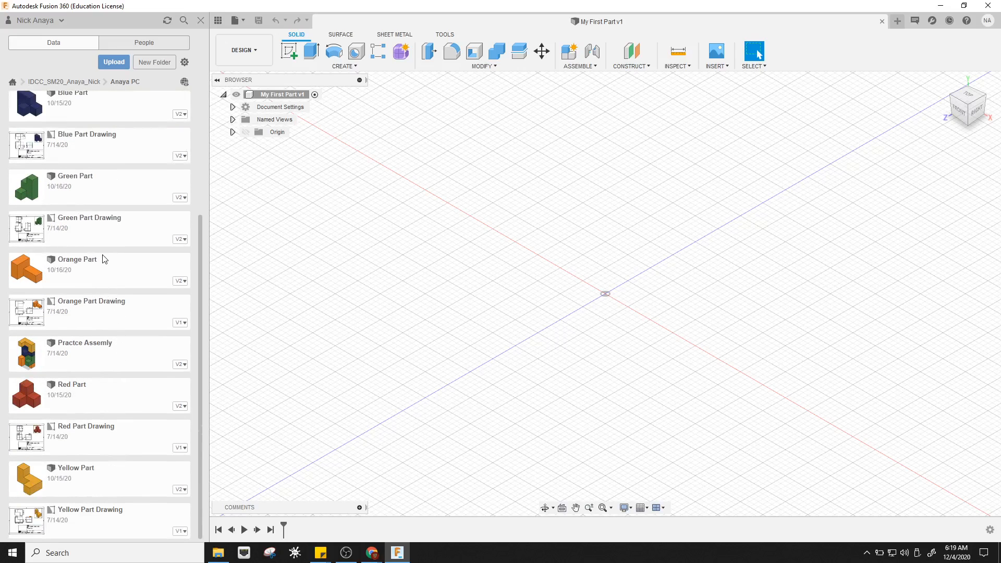
scroll(92, 177, "up", 3)
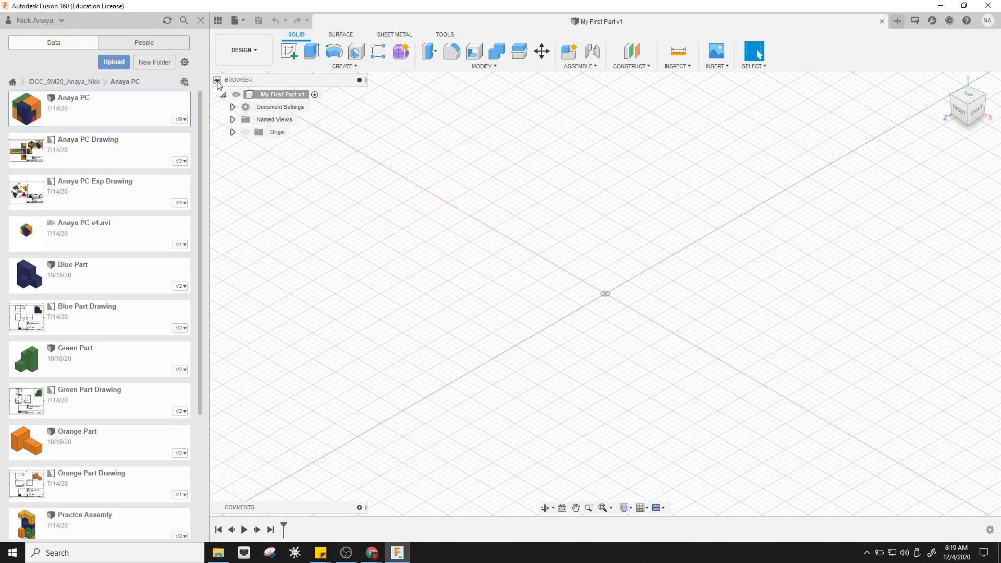
Examine the origin planes and axes of My First Part by showing and hiding the Origin folder
left_click(218, 85)
left_click(217, 80)
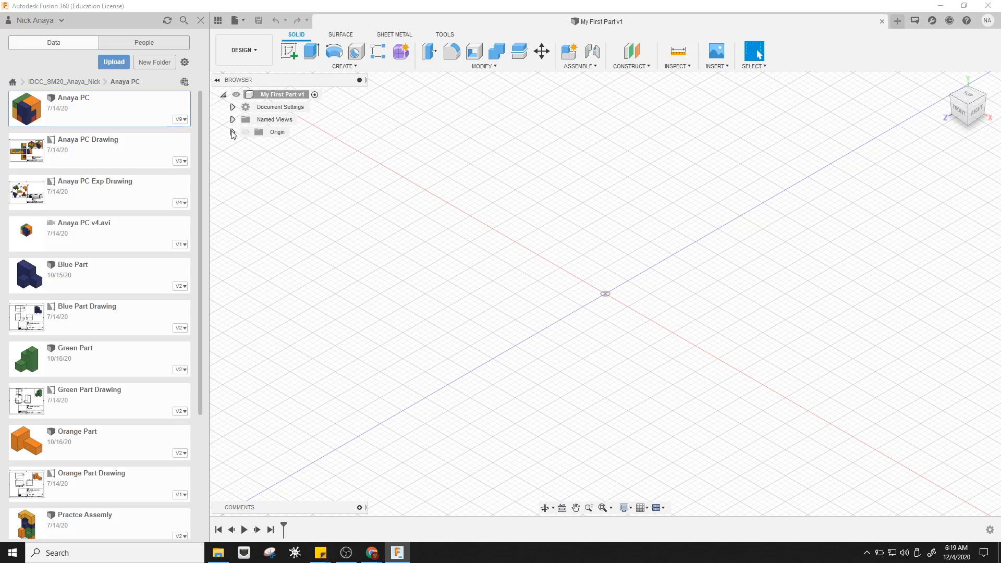
left_click(232, 133)
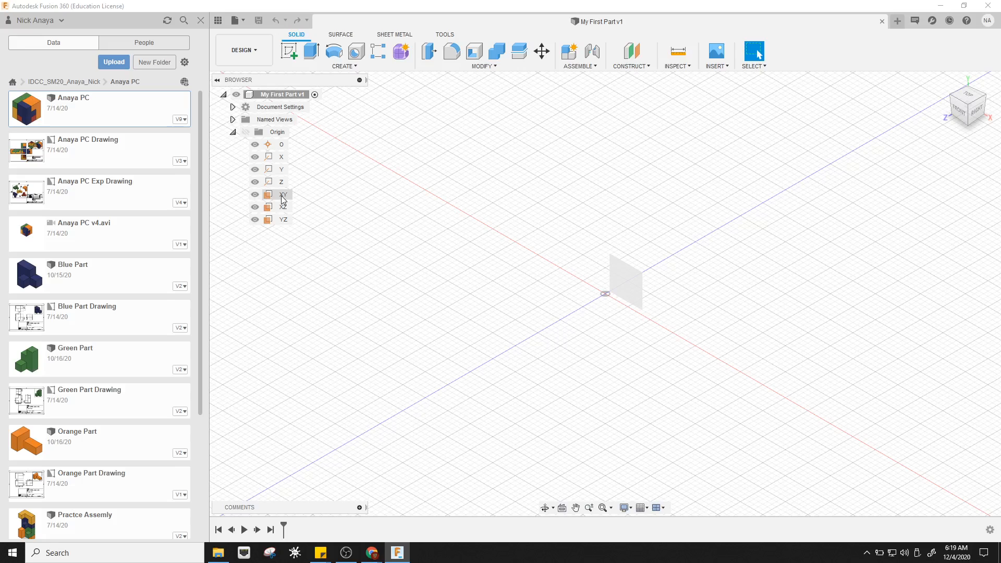
left_click(245, 133)
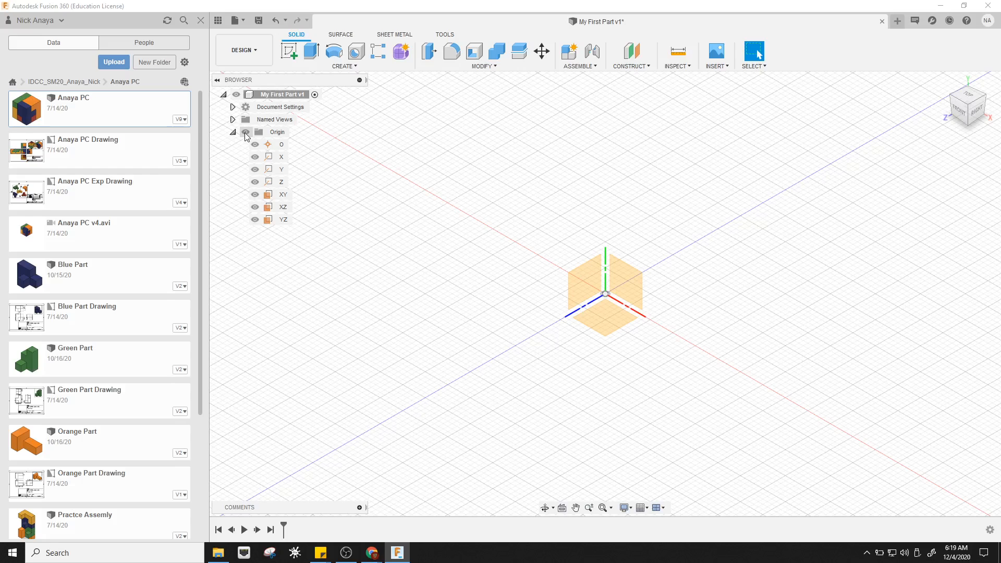
left_click(245, 132)
left_click(245, 132)
left_click(245, 132)
left_click(233, 132)
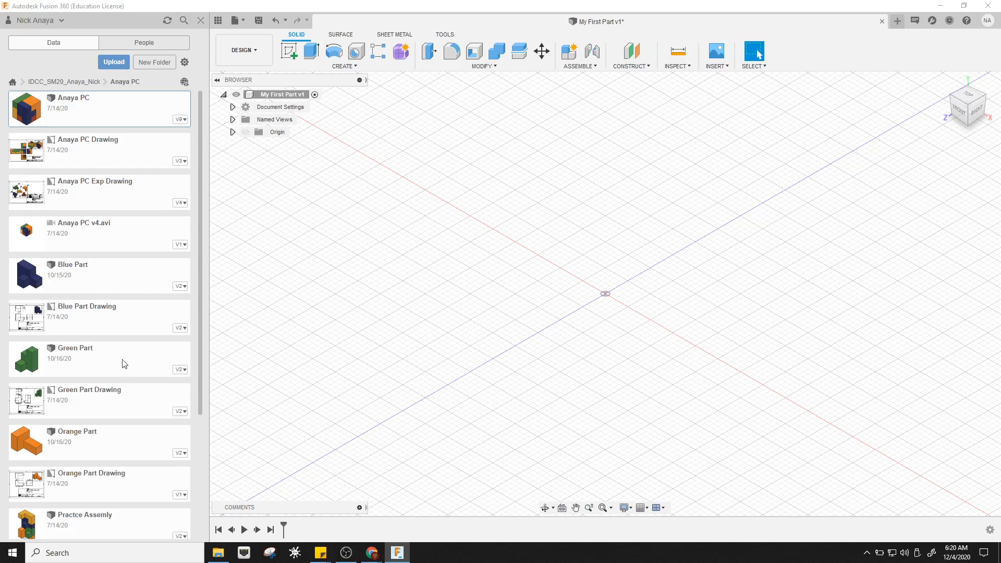
Open the puzzle cube assembly from the PC folder and inspect the contents of its Red Part component
scroll(121, 387, "down", 4)
scroll(109, 292, "up", 4)
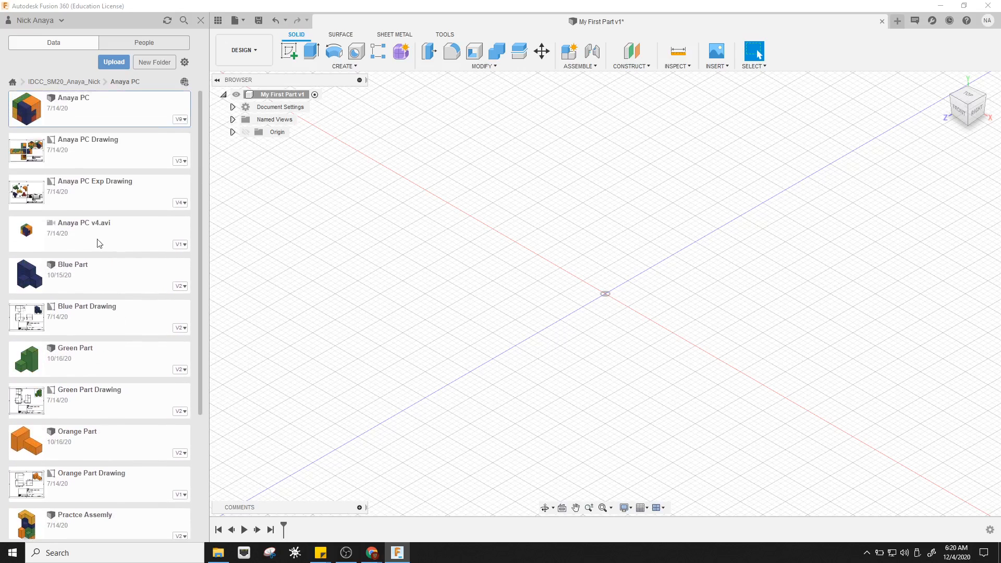
double_click(96, 111)
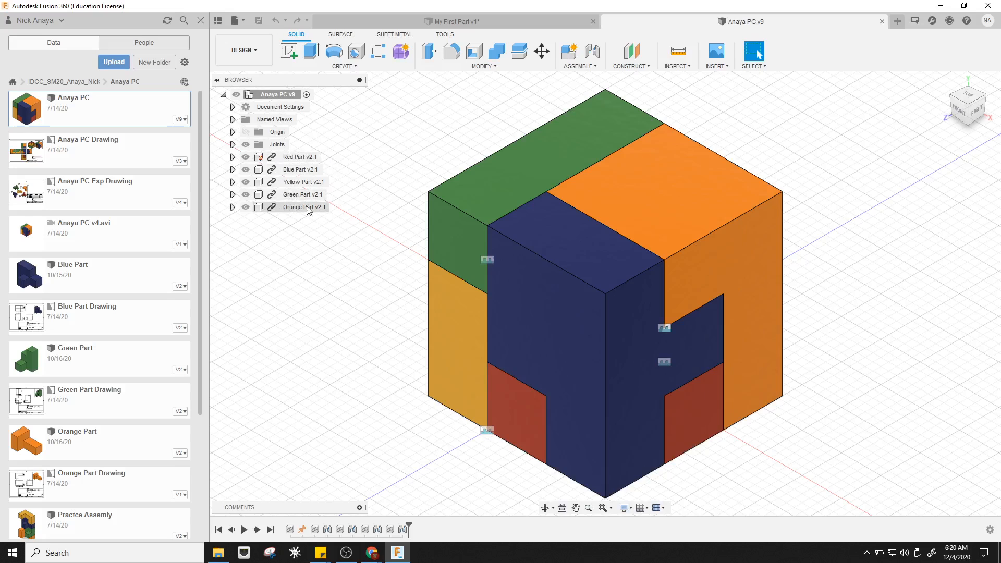
left_click(233, 157)
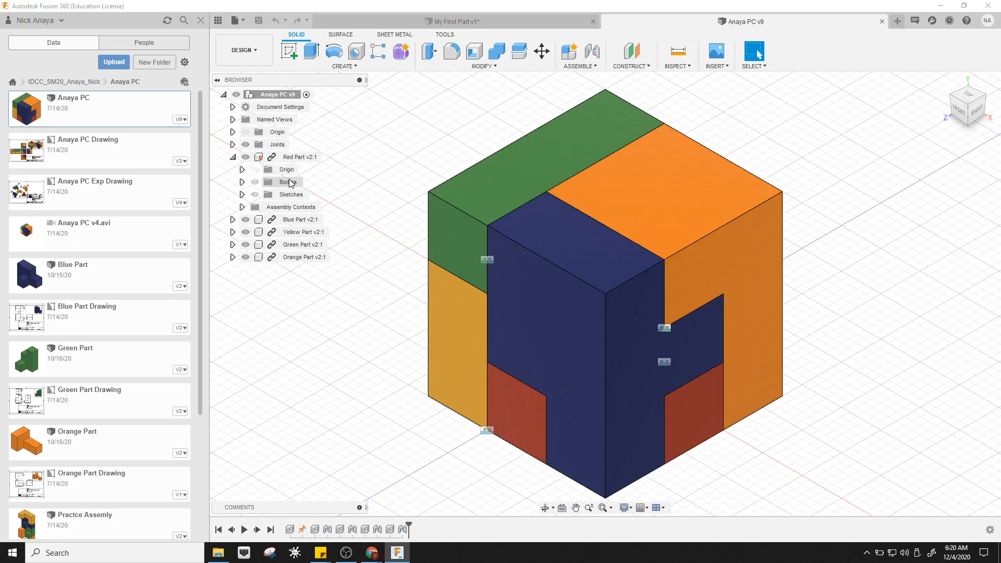
left_click(233, 157)
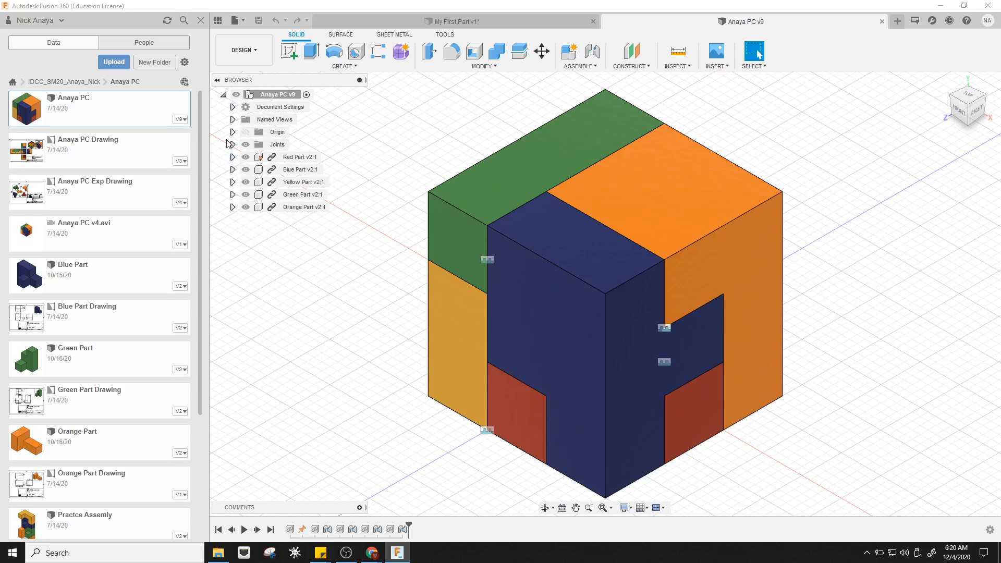
Check the cube assembly's units in its document settings
left_click(233, 106)
mouse_move(264, 125)
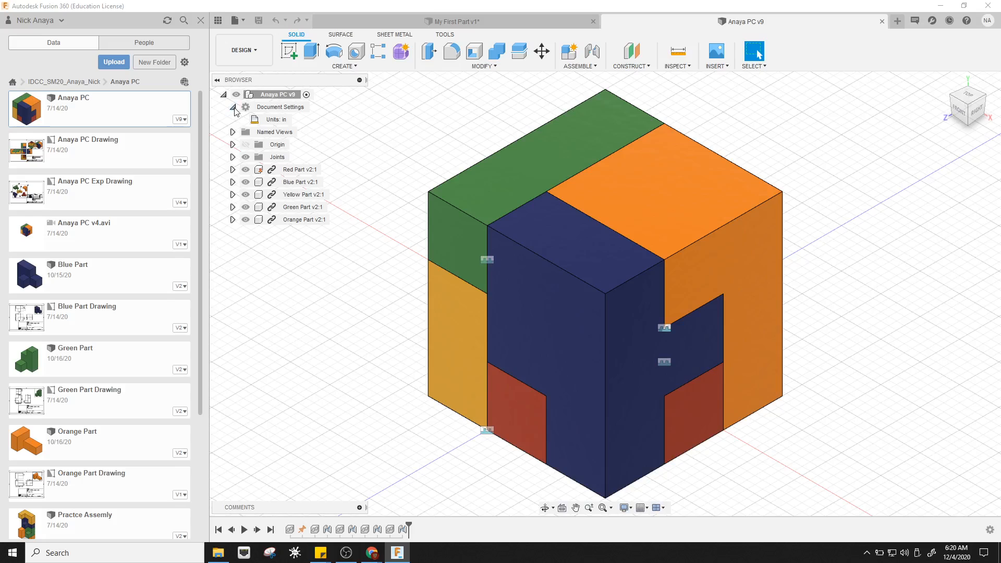
left_click(233, 107)
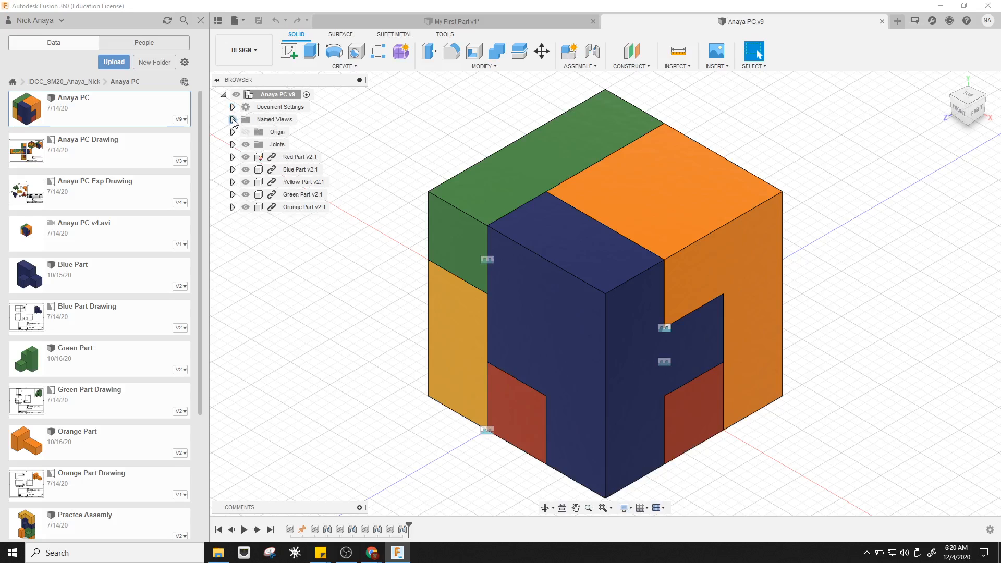
View the cube assembly in the named views FRONT and RIGHT, returning to FRONT
left_click(233, 120)
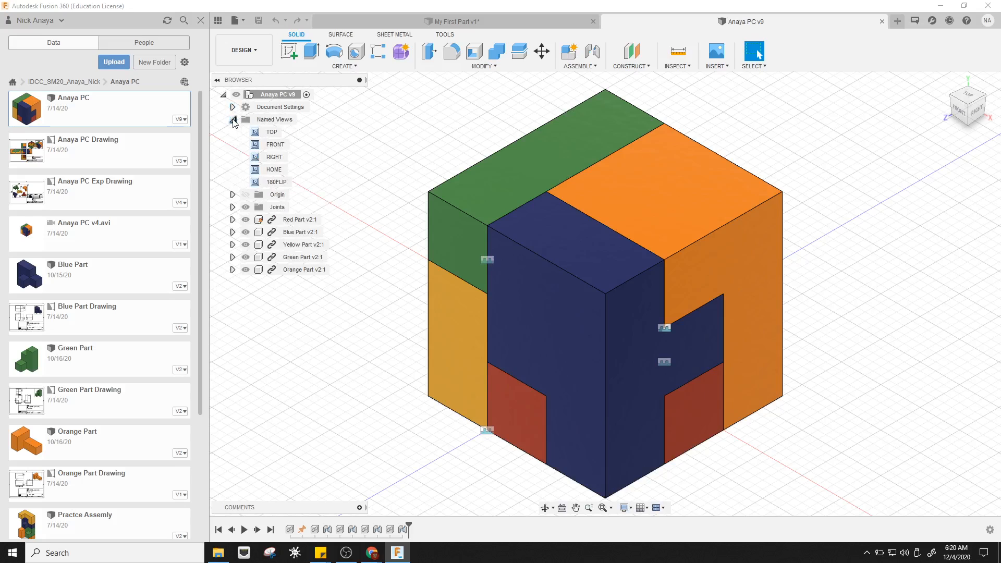
double_click(277, 145)
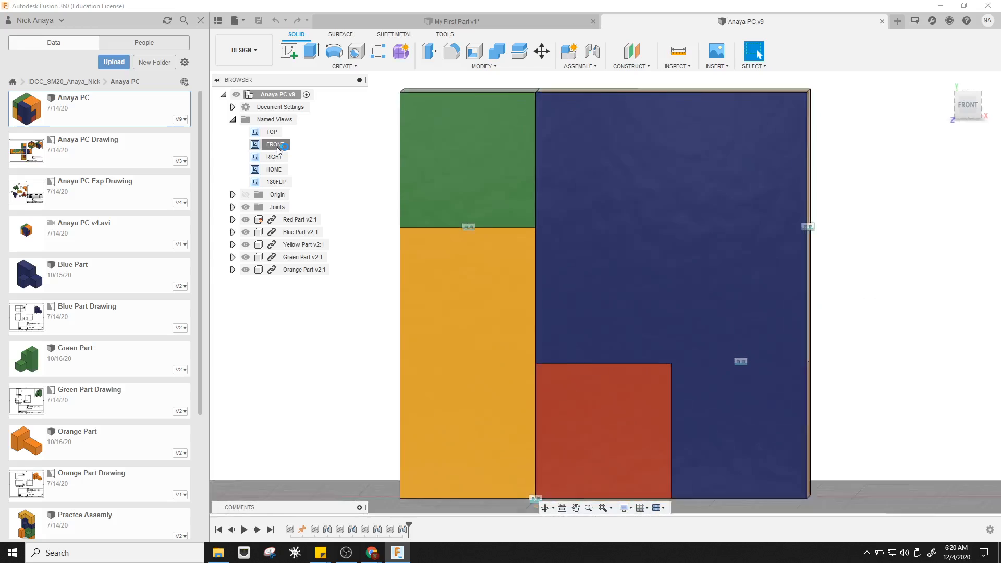
double_click(277, 157)
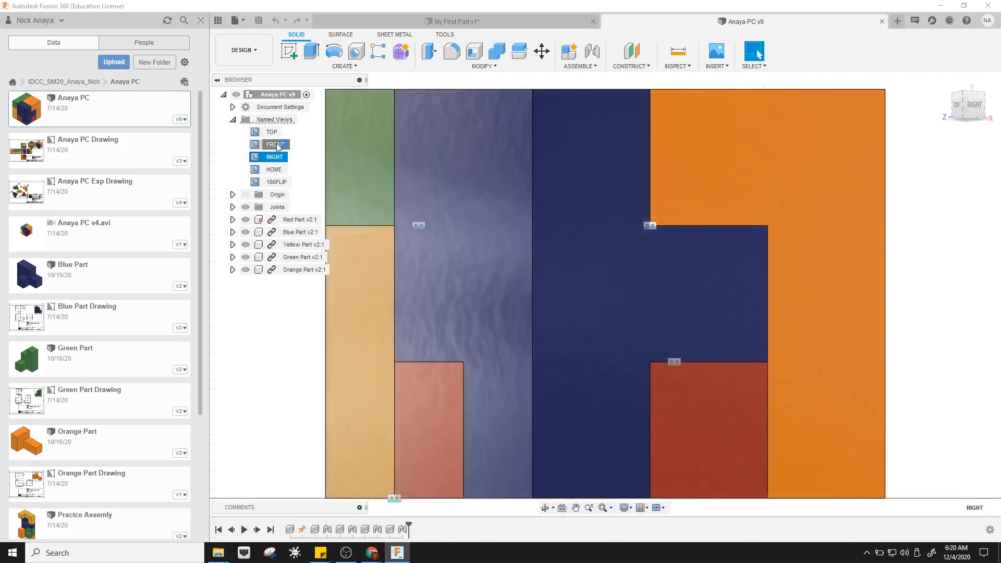
double_click(277, 145)
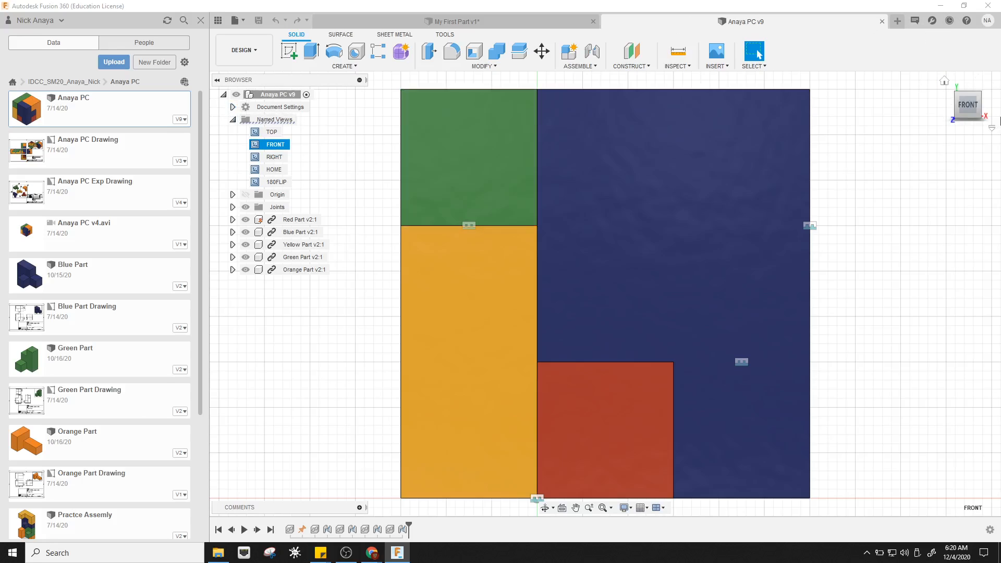
View the cube from the home orientation, the front and home again, and collapse the named views
left_click(944, 82)
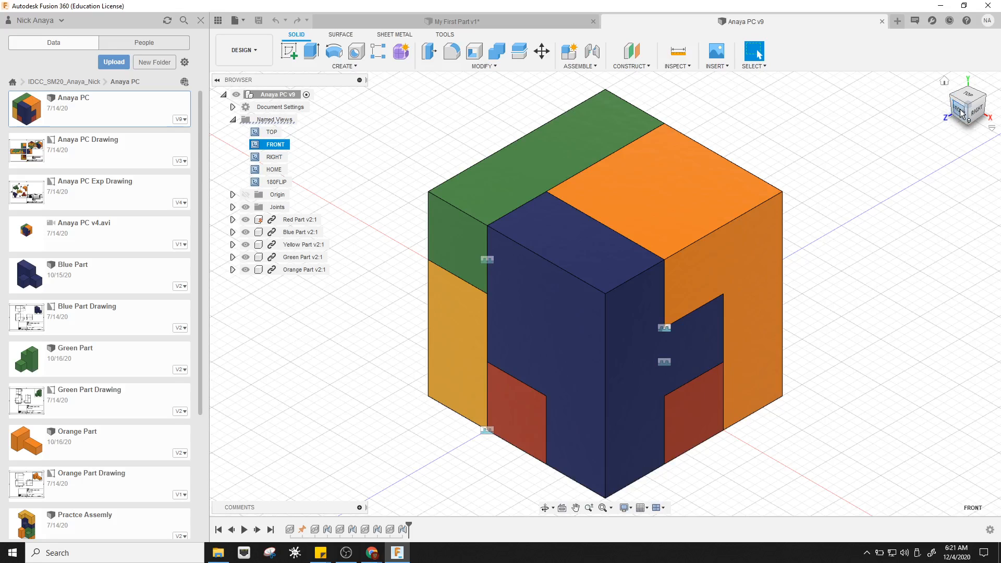
left_click(958, 110)
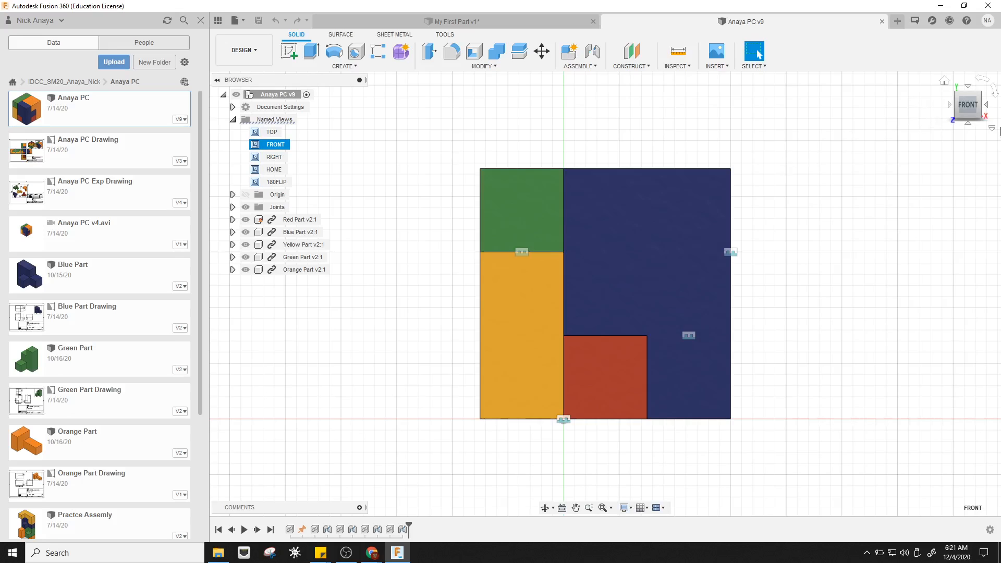
left_click(982, 95)
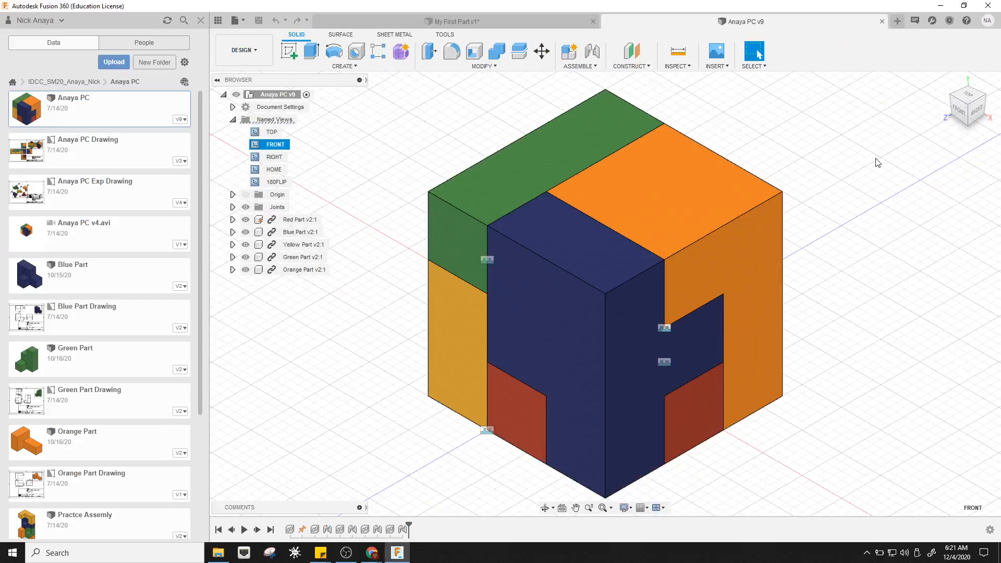
left_click(233, 120)
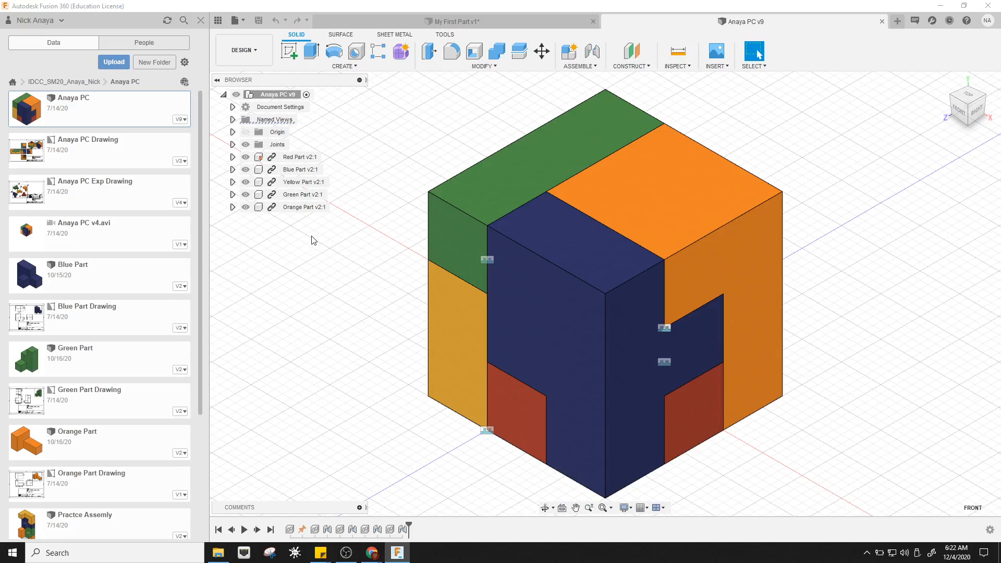
Examine the context commands available on the canvas in the cube assembly and in the My First Part design
right_click(330, 270)
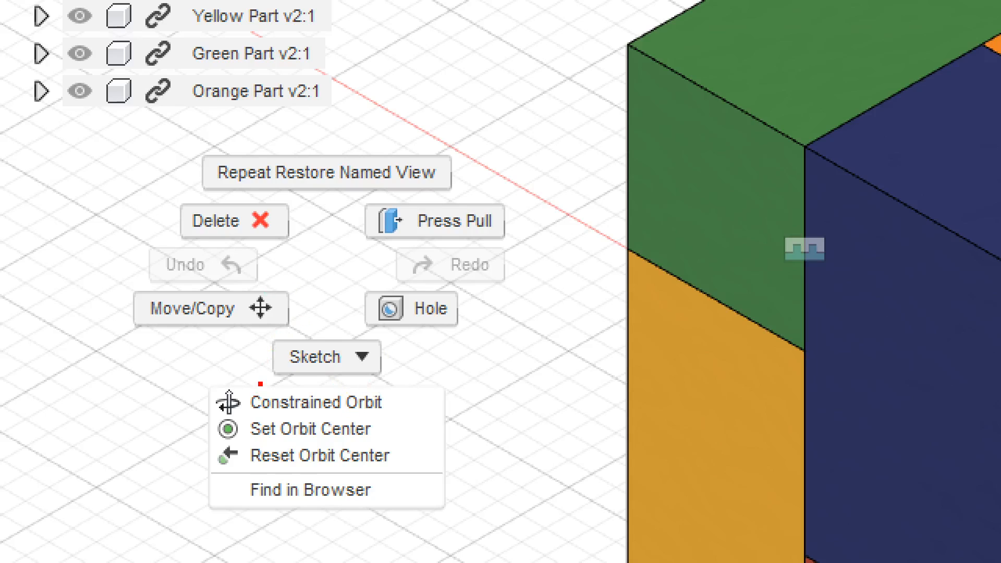
key("Escape")
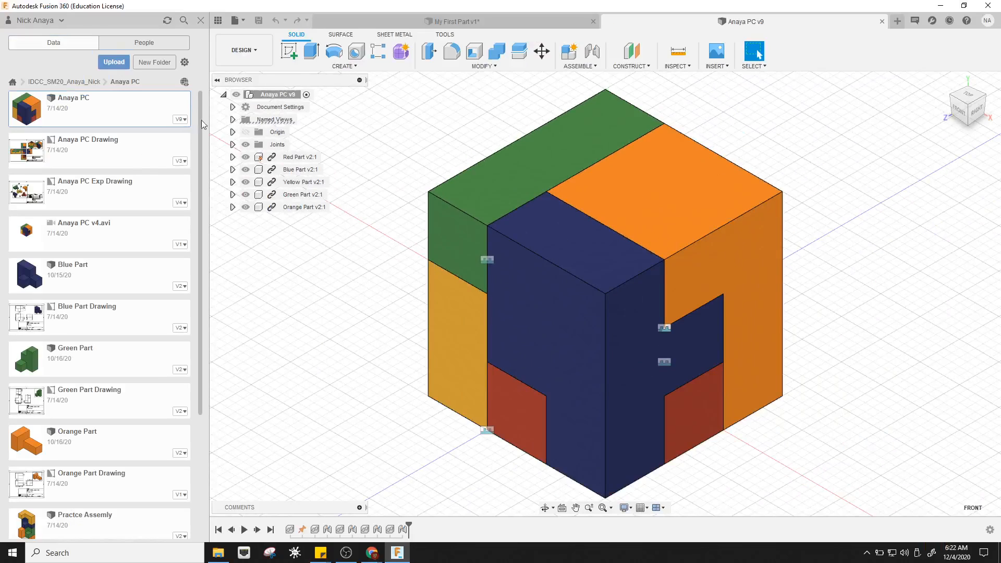
left_click(526, 20)
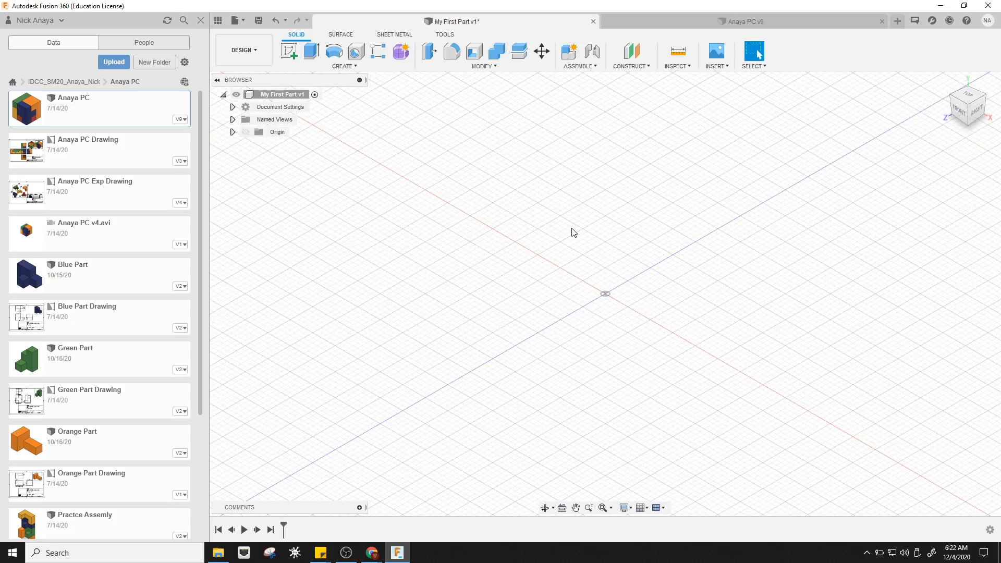
right_click(572, 231)
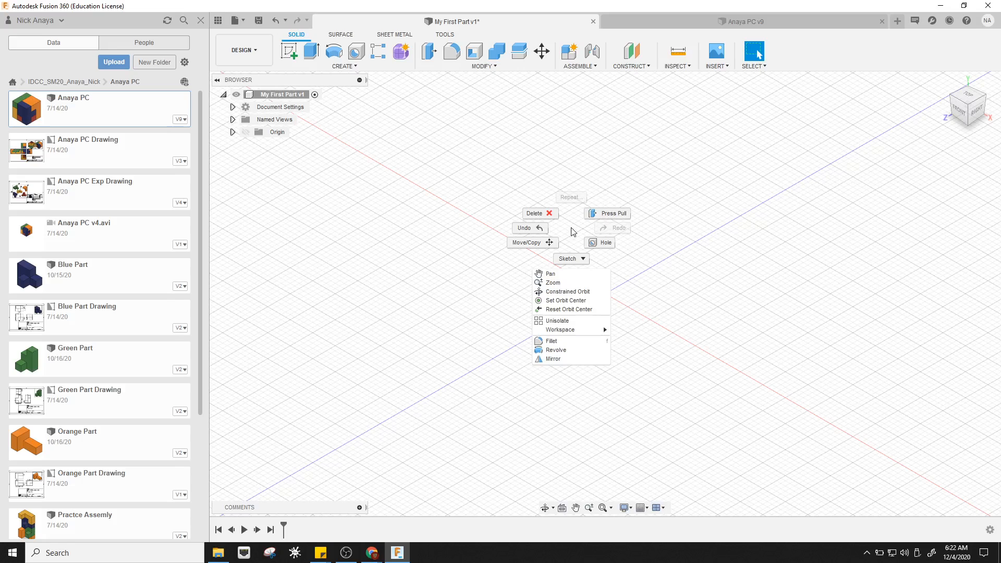
left_click(575, 261)
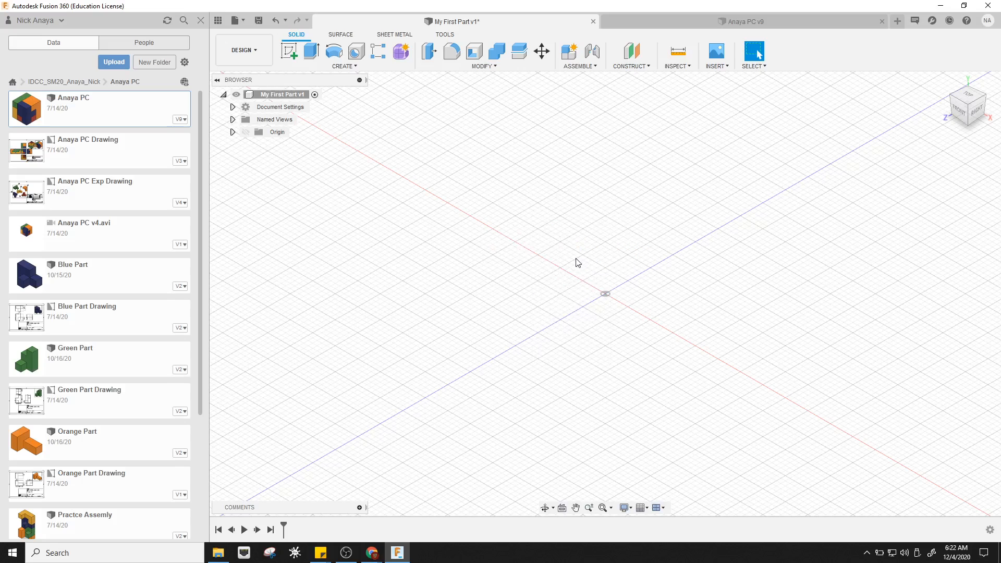
Examine the sketch context commands on the My First Part canvas, trying the Line command and checking its repeat option
right_click(577, 263)
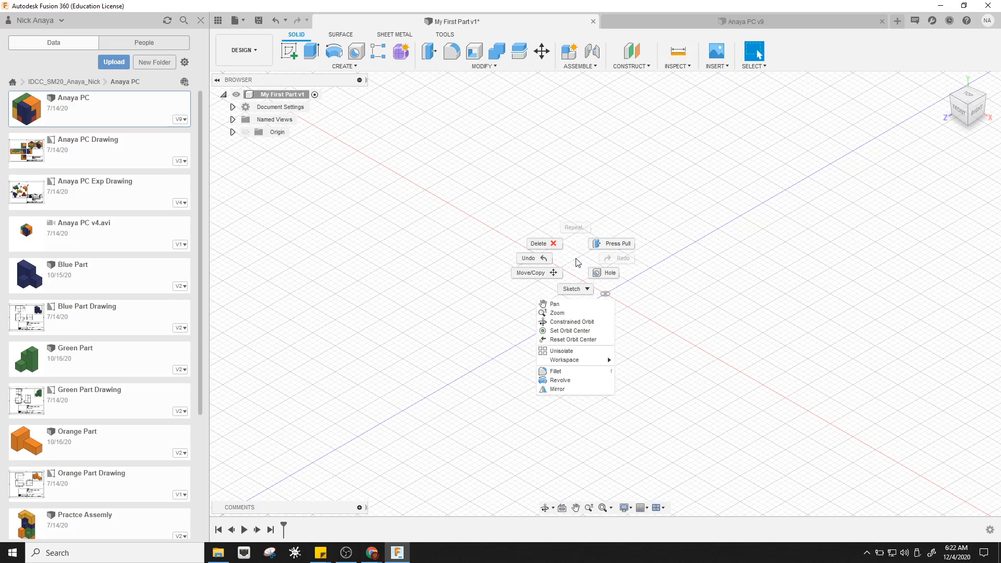
left_click(572, 290)
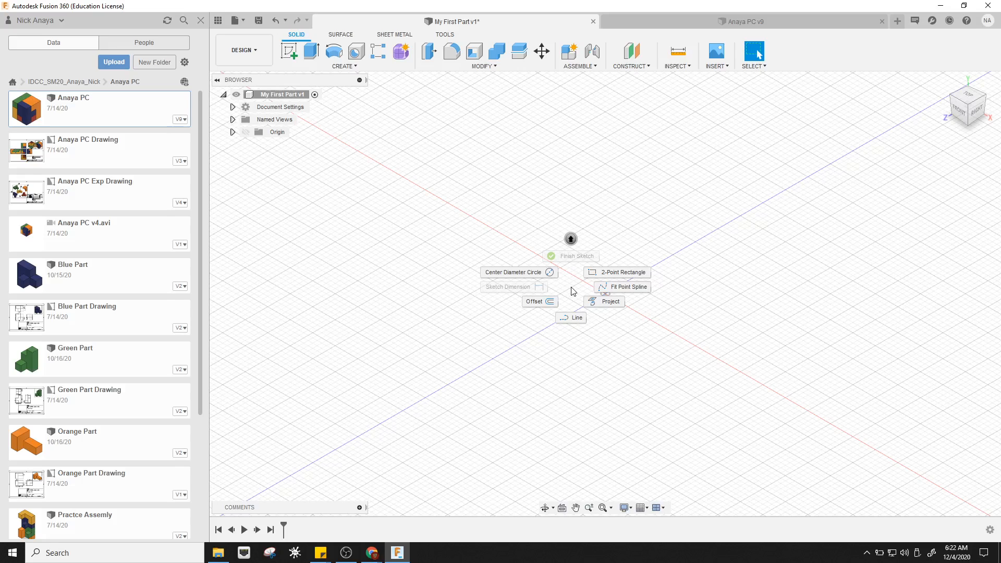
left_click(572, 318)
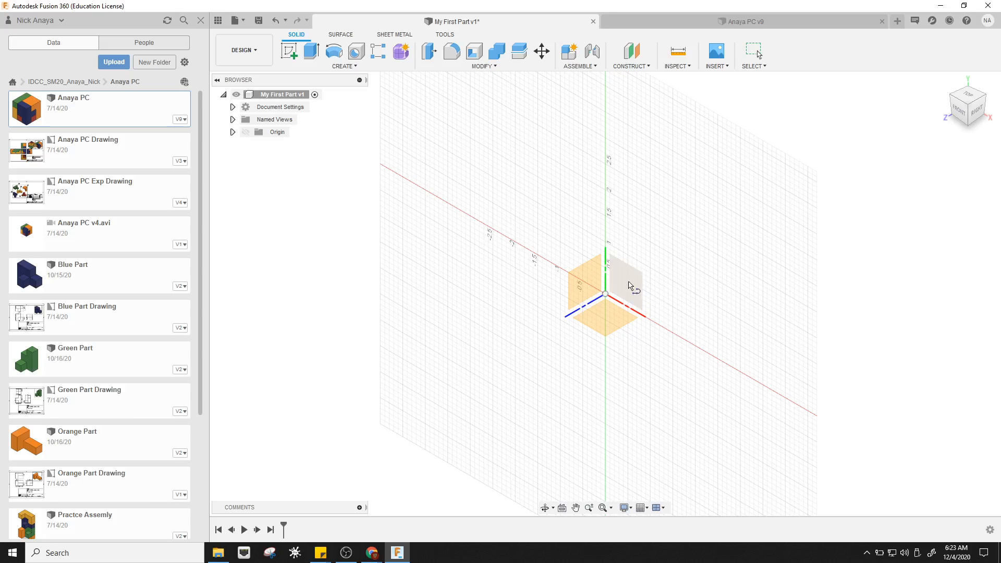
left_click(615, 272)
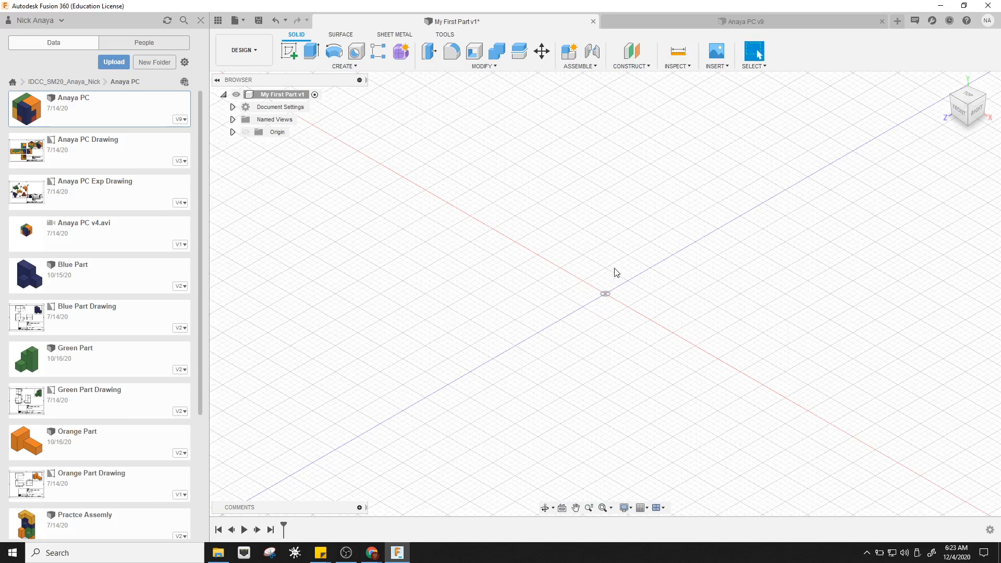
right_click(386, 204)
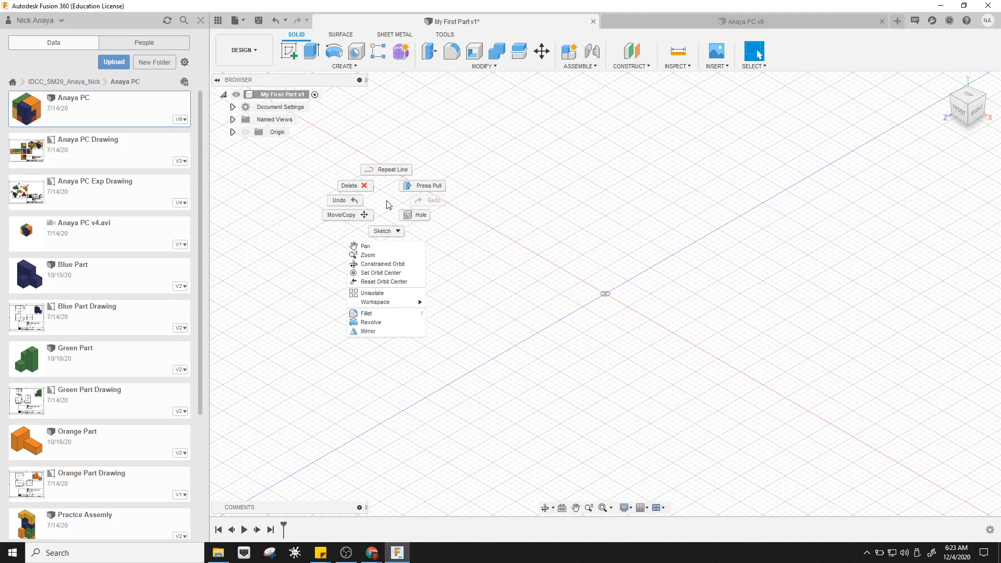
key("Escape")
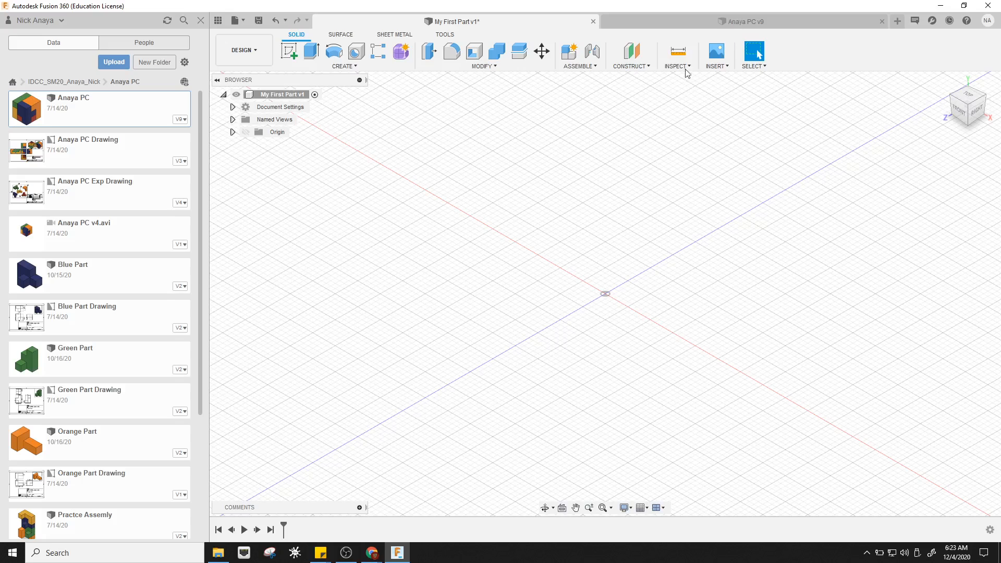
Switch to the cube assembly and view its comments area, collapsing it again
left_click(689, 19)
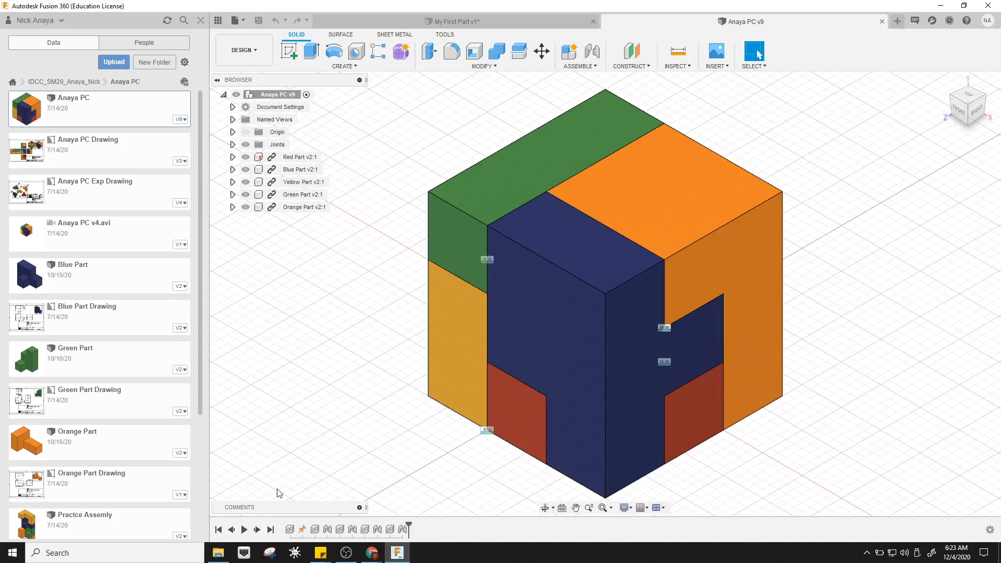
left_click(359, 508)
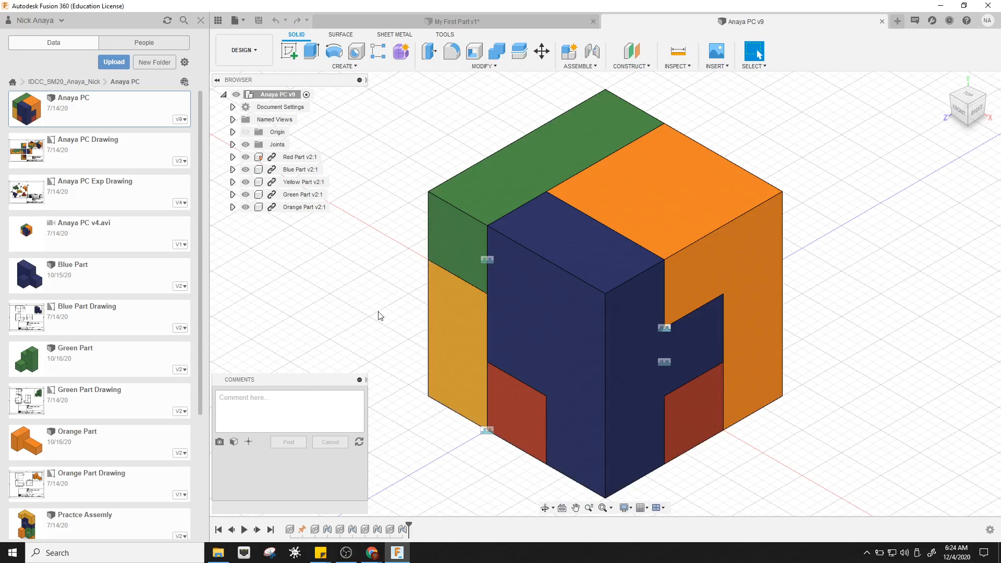
left_click(359, 380)
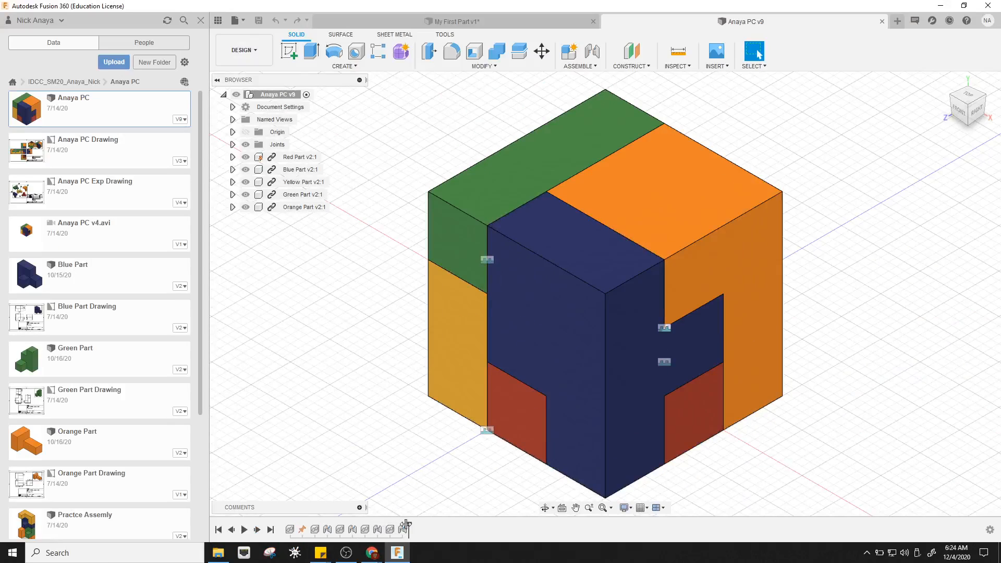
Roll the cube assembly's timeline back until only the red and blue parts remain, and return it to the end
left_click_drag(406, 524, 363, 526)
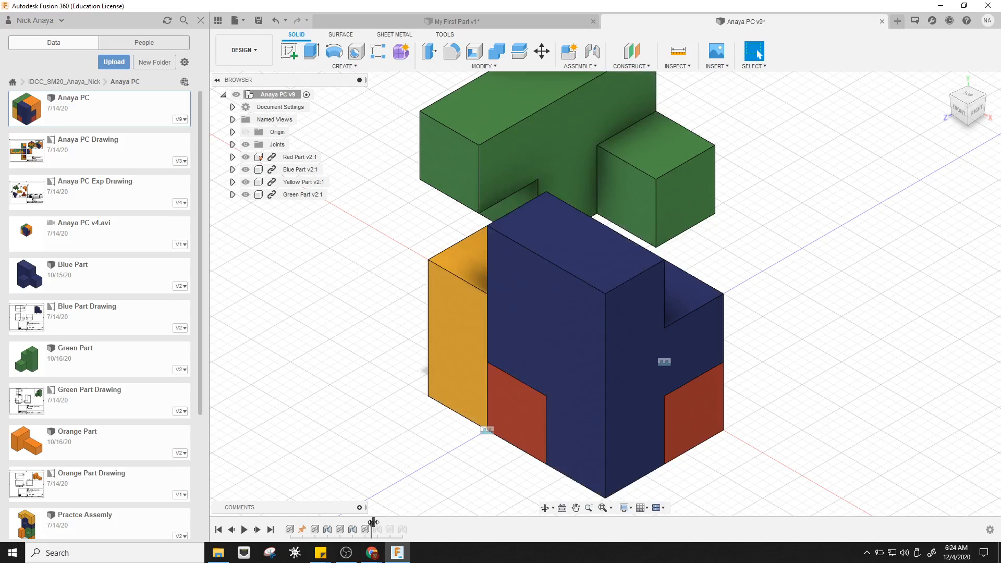
left_click_drag(371, 525, 334, 525)
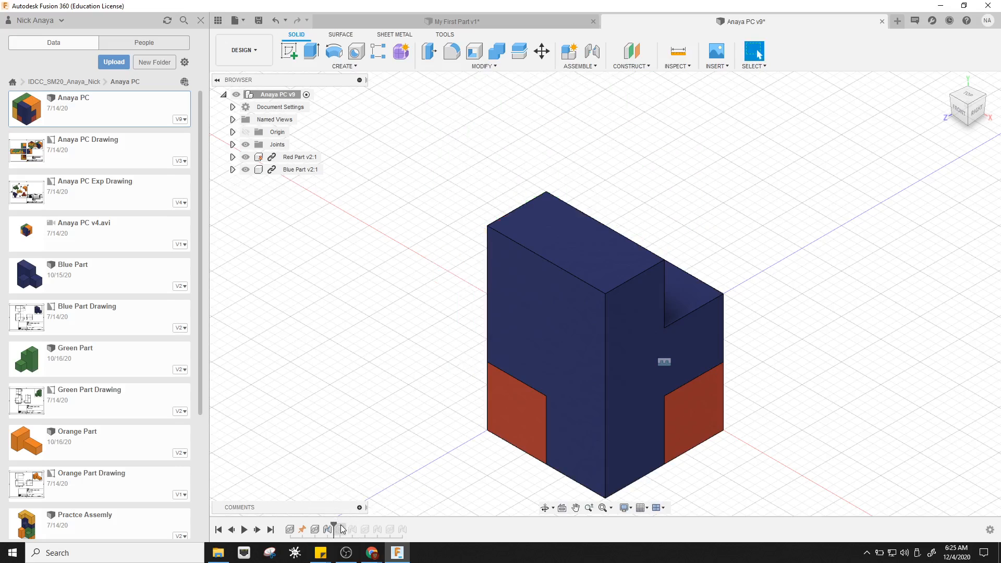
left_click_drag(335, 525, 409, 524)
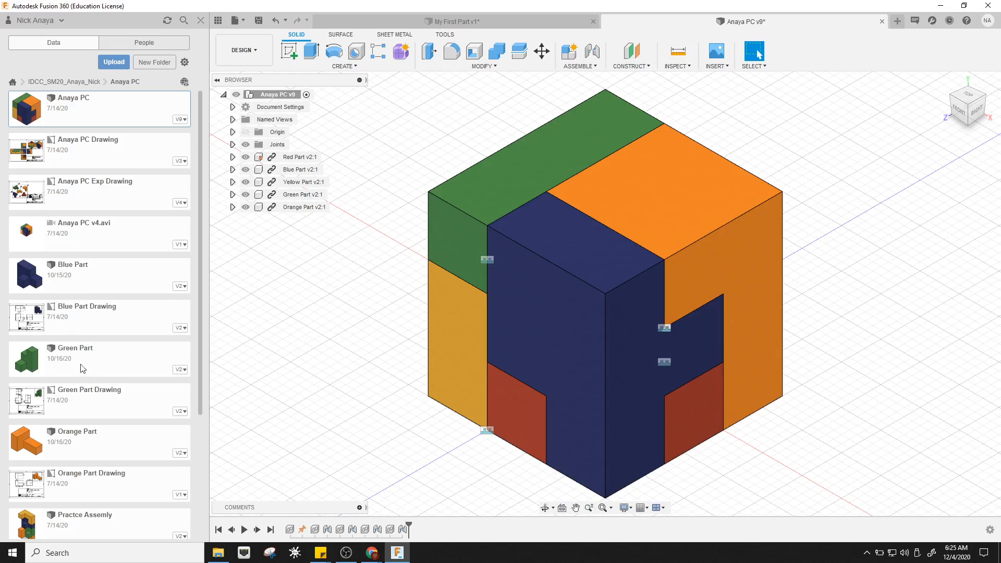
Open the Orange Part design from the project files and move through its timeline, ending at the last feature
scroll(101, 411, "down", 3)
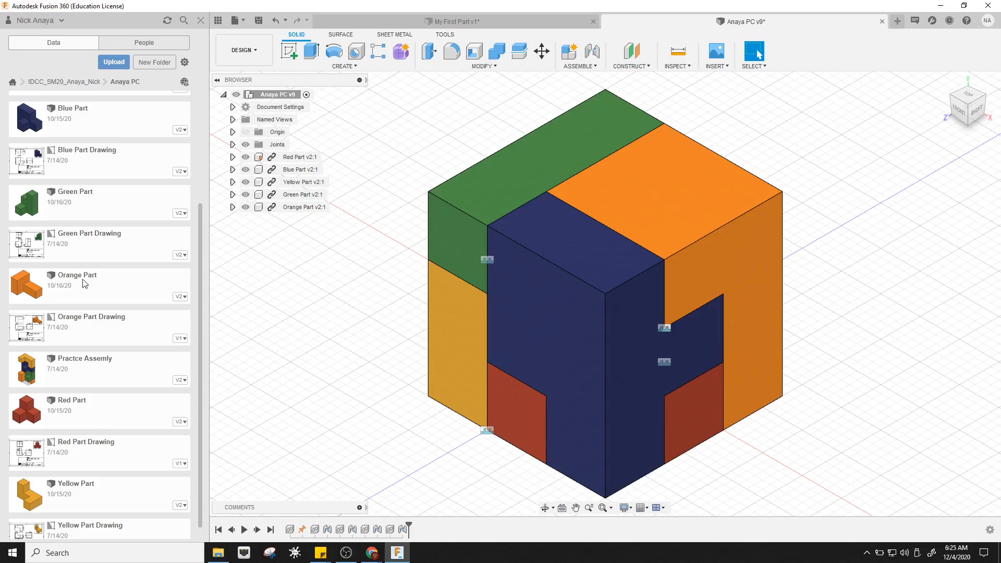
double_click(99, 290)
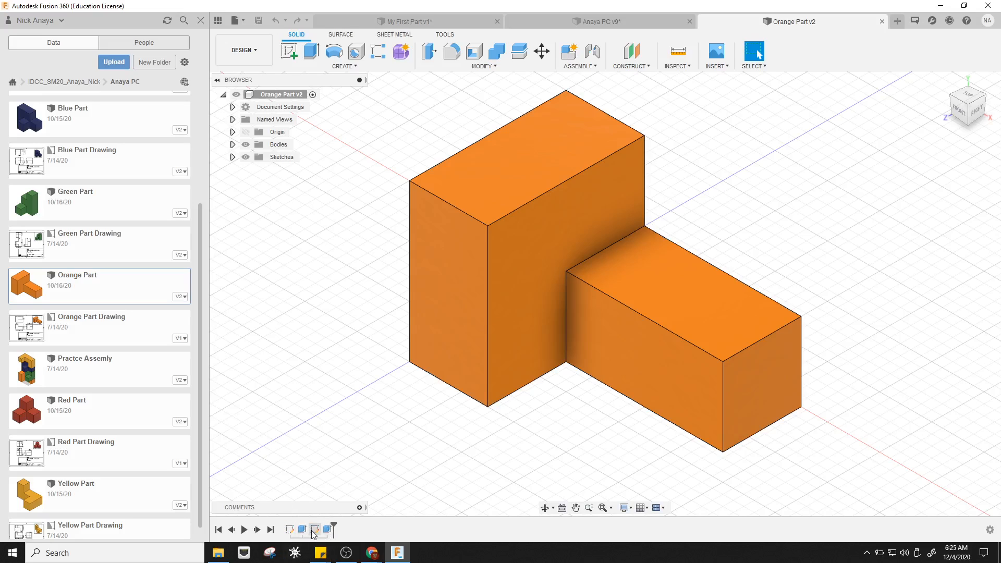
mouse_move(333, 524)
left_mouse_down()
mouse_move(320, 528)
mouse_move(334, 521)
left_mouse_up()
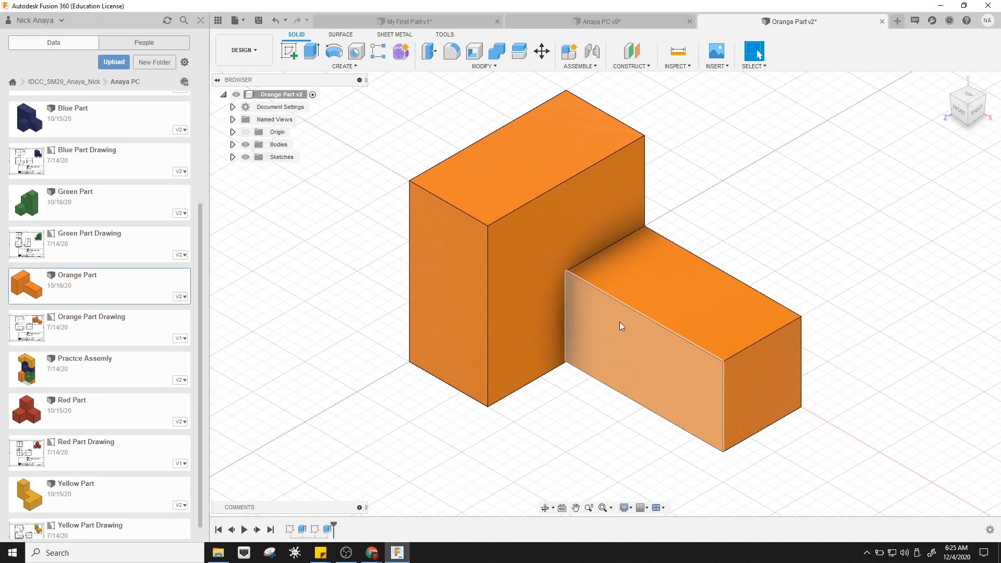
Try to add a dimension to the upper edge of the square in the Orange Part's second sketch, and finish the sketch
double_click(315, 530)
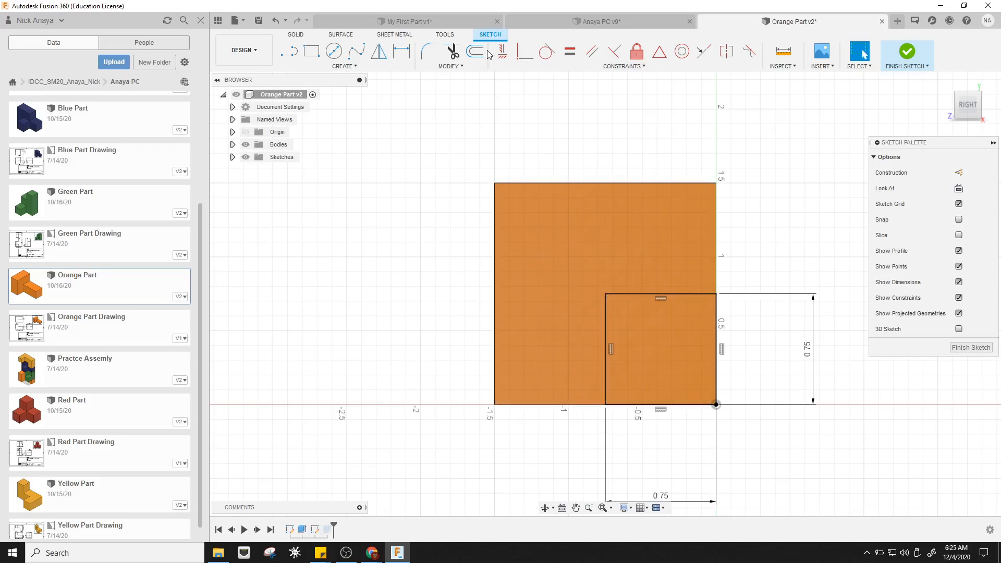
left_click(406, 54)
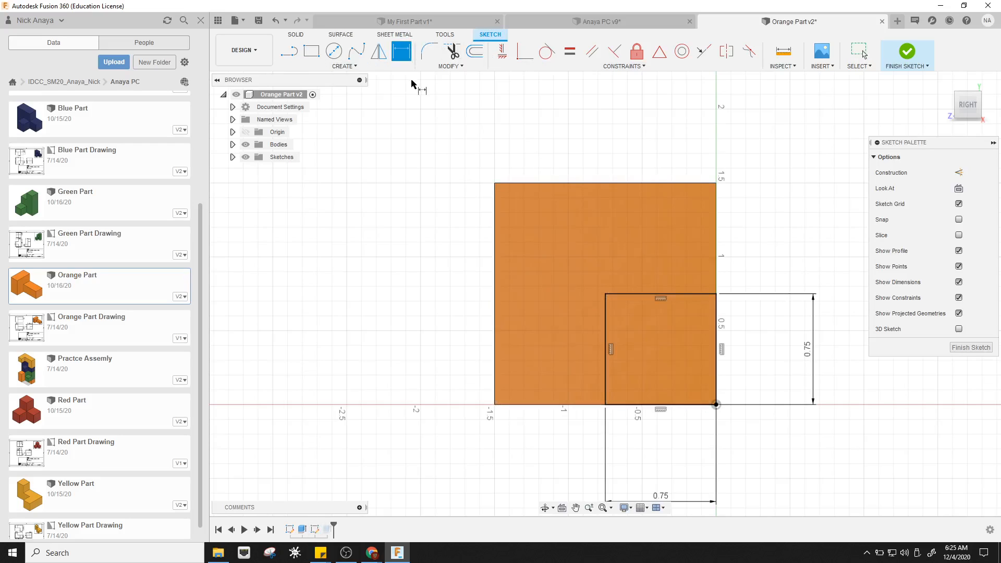
left_click(626, 295)
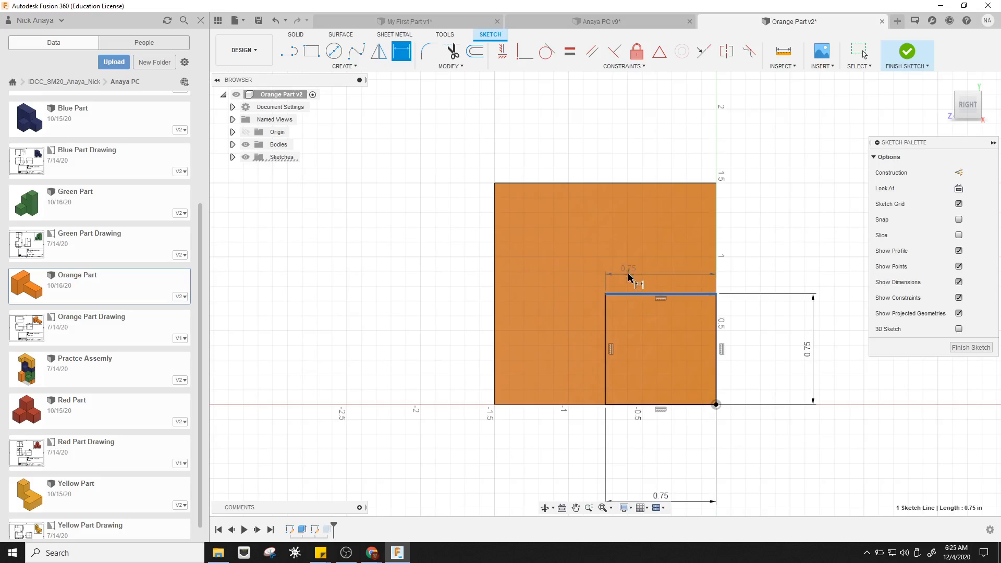
left_click(646, 264)
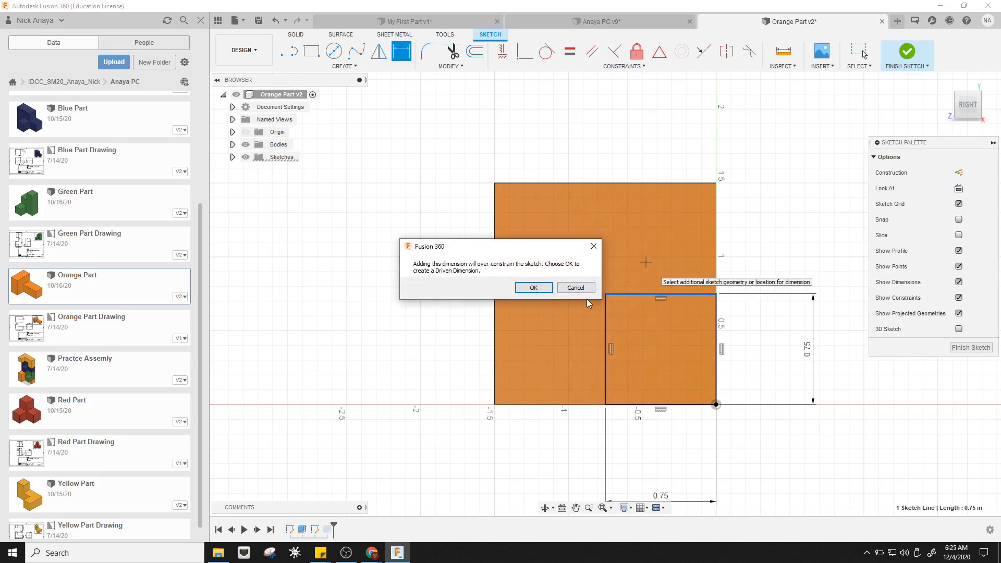
left_click(592, 247)
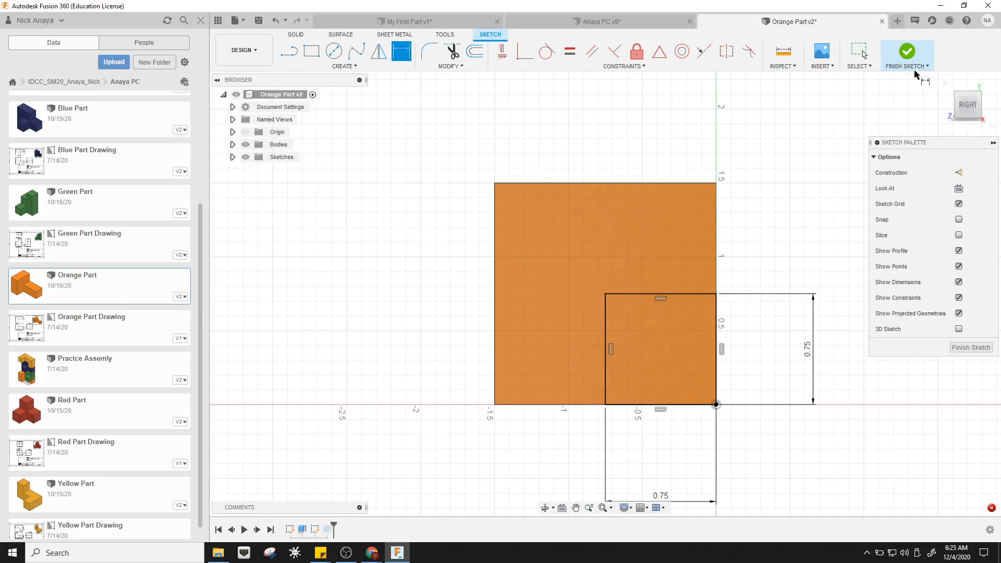
left_click(907, 52)
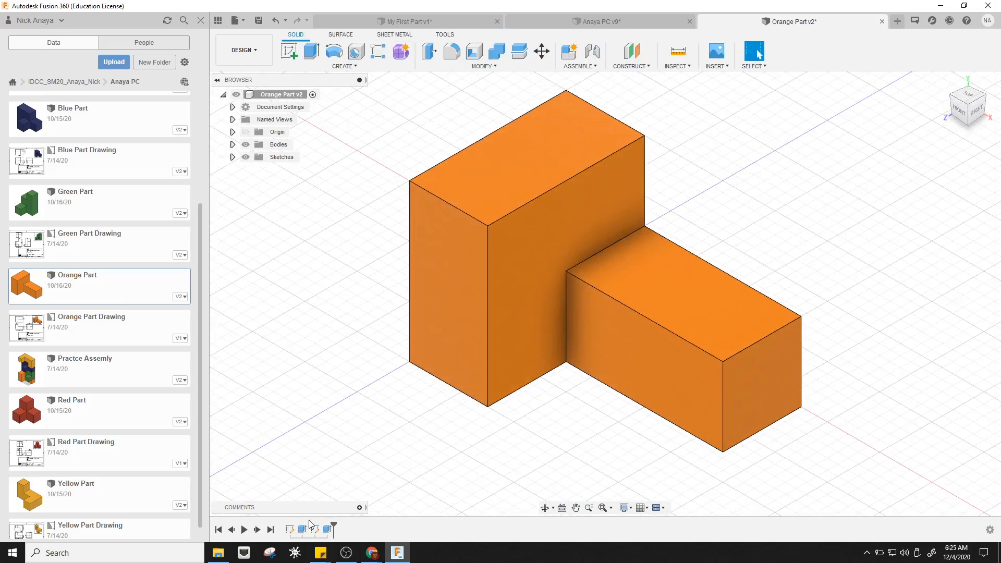
Try an extrusion distance of 1.75 in for the Orange Part's second extrude feature, and cancel the edit
double_click(327, 530)
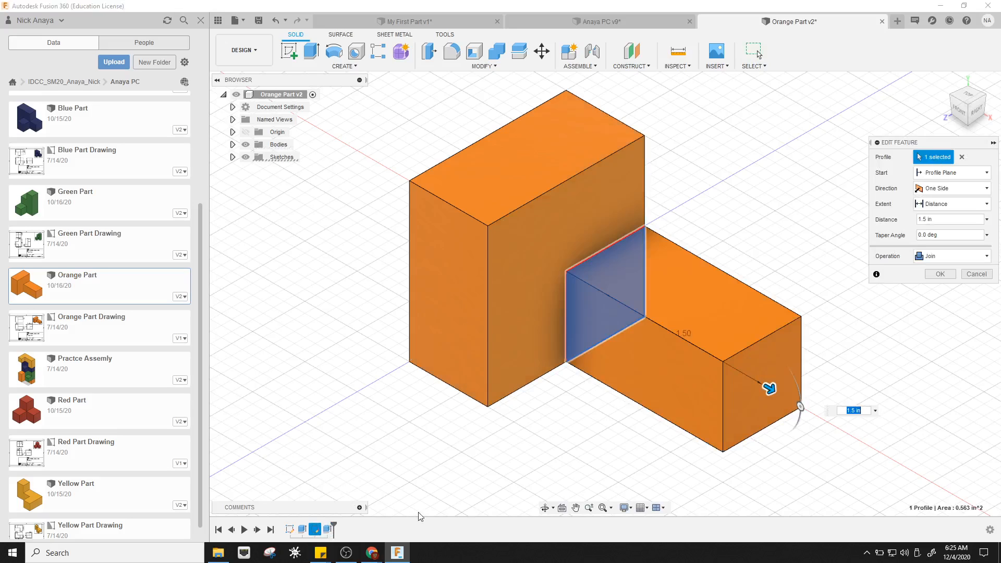
left_click(928, 219)
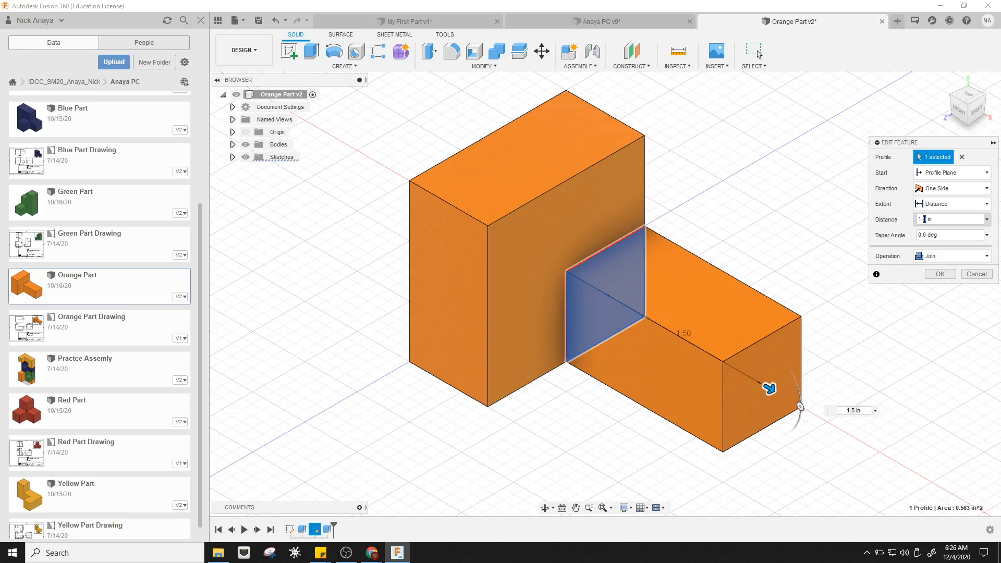
type("75")
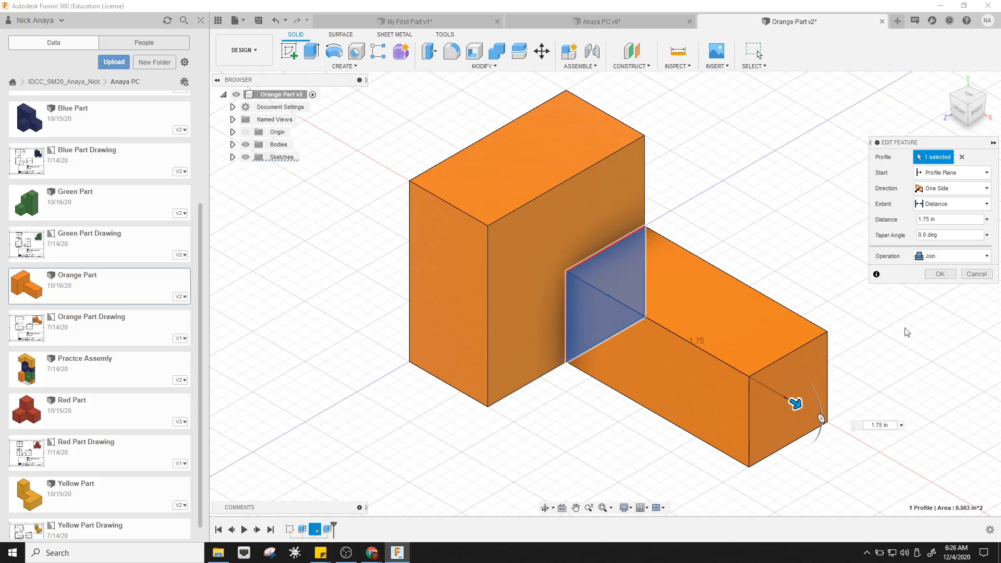
left_click(976, 274)
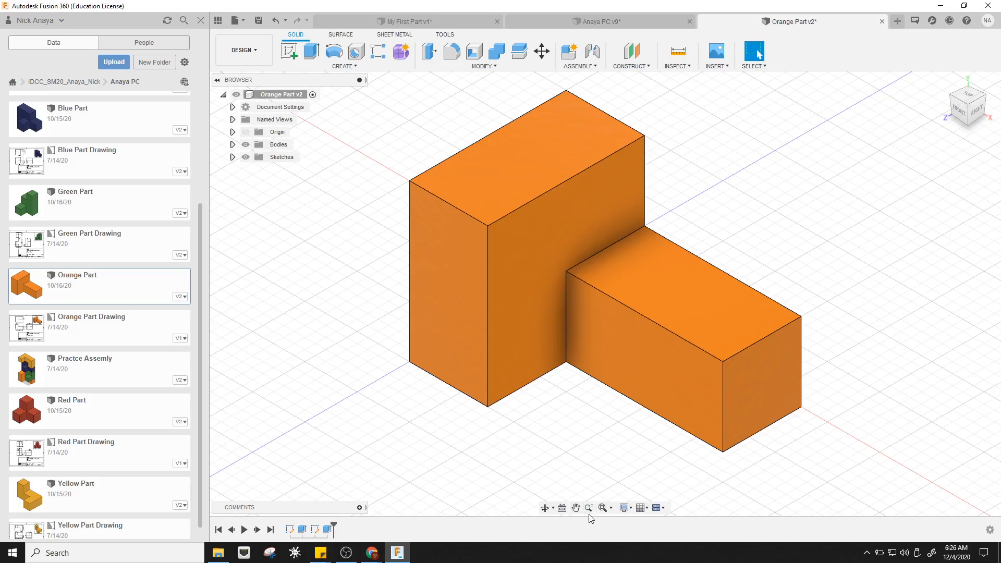
View the Orange Part from another angle with the Orbit tool and return to the home view
left_click(545, 508)
left_click(586, 239)
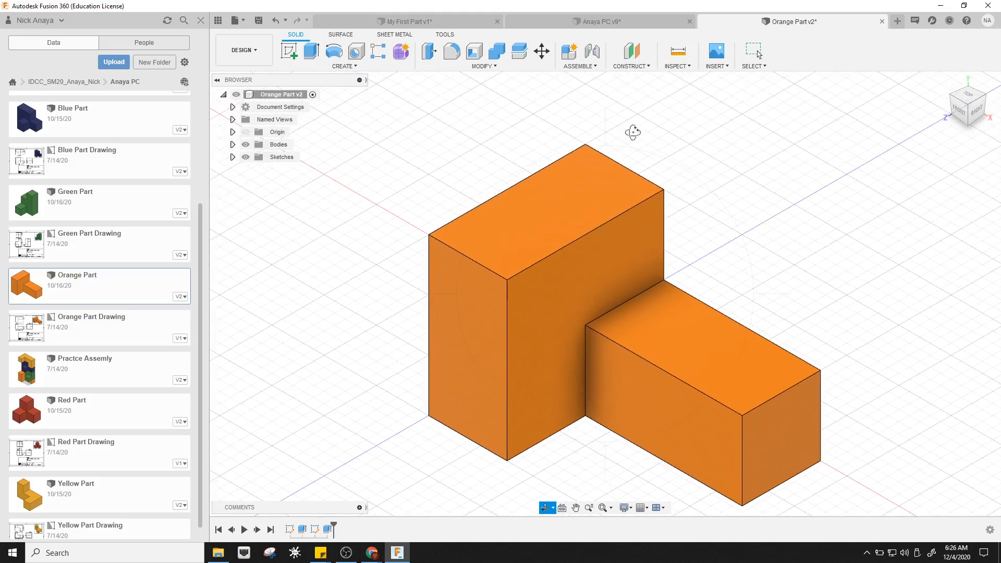
mouse_move(666, 172)
left_mouse_down()
mouse_move(543, 139)
mouse_move(680, 161)
mouse_move(702, 154)
mouse_move(650, 162)
left_mouse_up()
key("Escape")
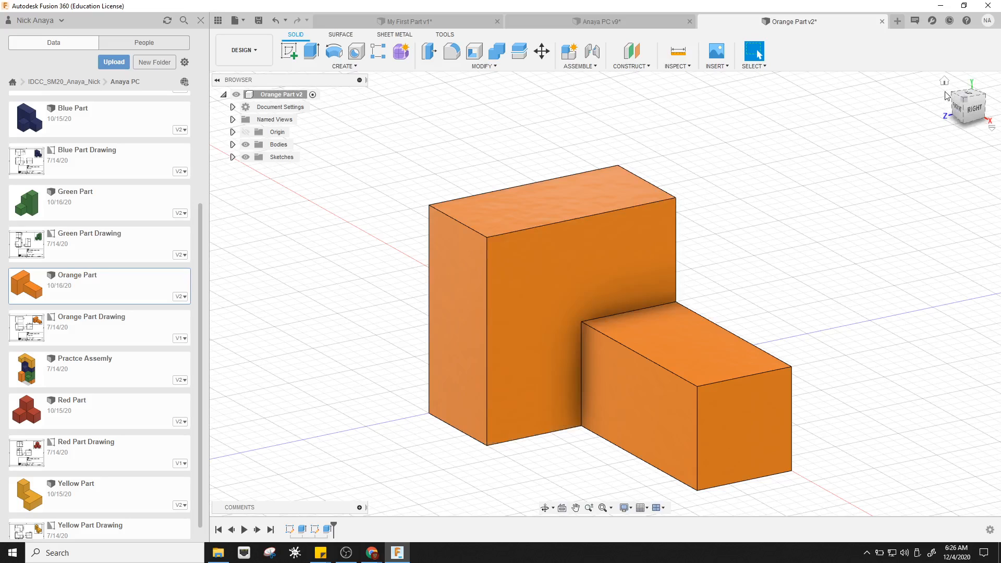
left_click(944, 83)
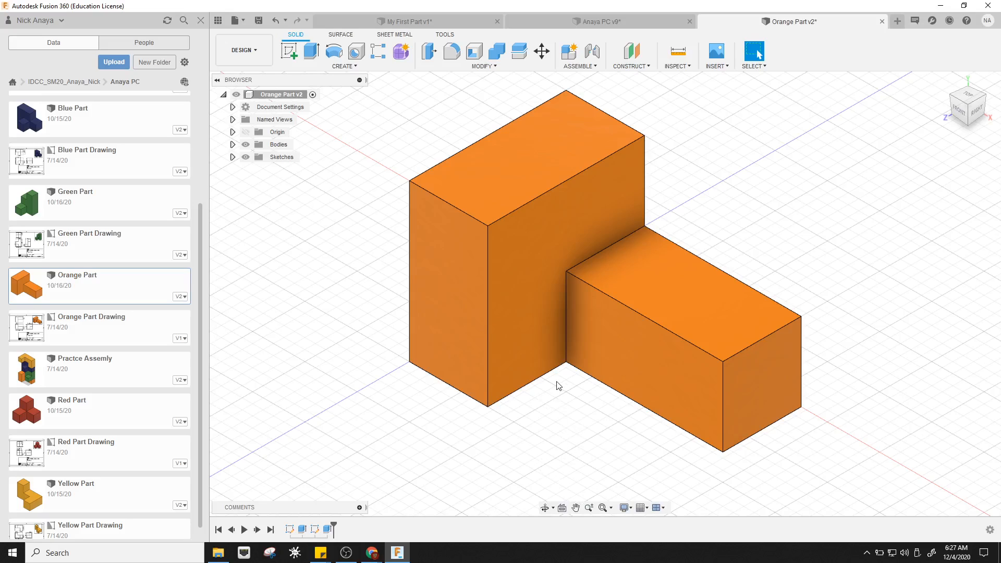
Pan, zoom and freely orbit around the Orange Part, and restore the home view
middle_click_drag(571, 387, 570, 388)
scroll(570, 388, "down", 5)
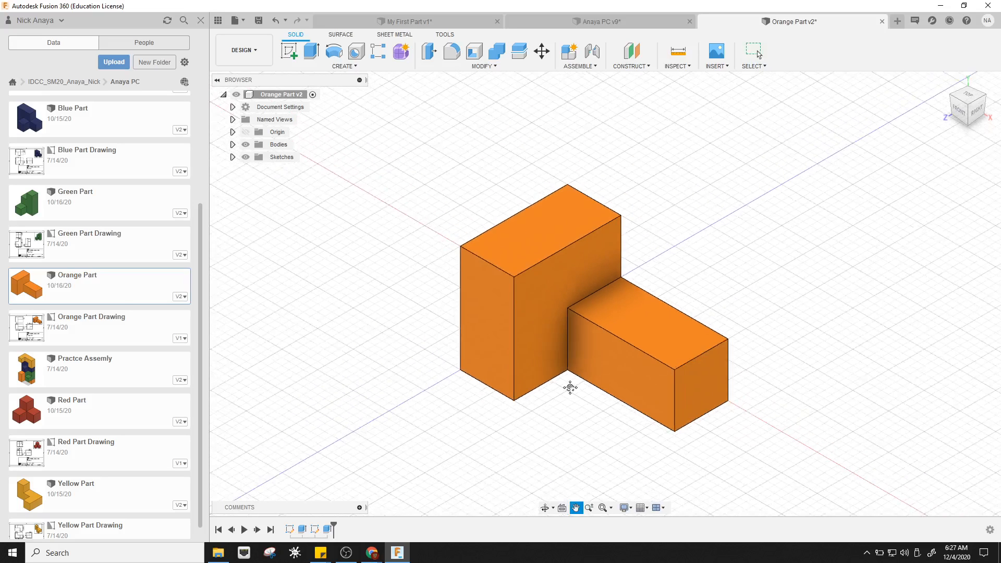
middle_click_drag(570, 387, 491, 353)
scroll(490, 353, "up", 4)
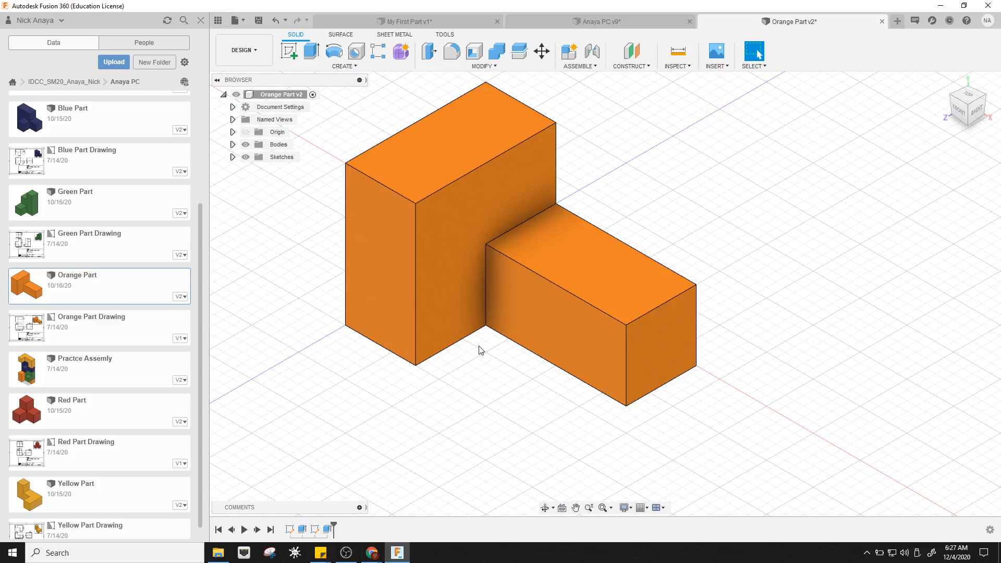
mouse_move(477, 347)
middle_mouse_down("shift")
mouse_move(545, 353)
mouse_move(600, 326)
mouse_move(563, 306)
mouse_move(473, 341)
middle_mouse_up("shift")
key("Escape")
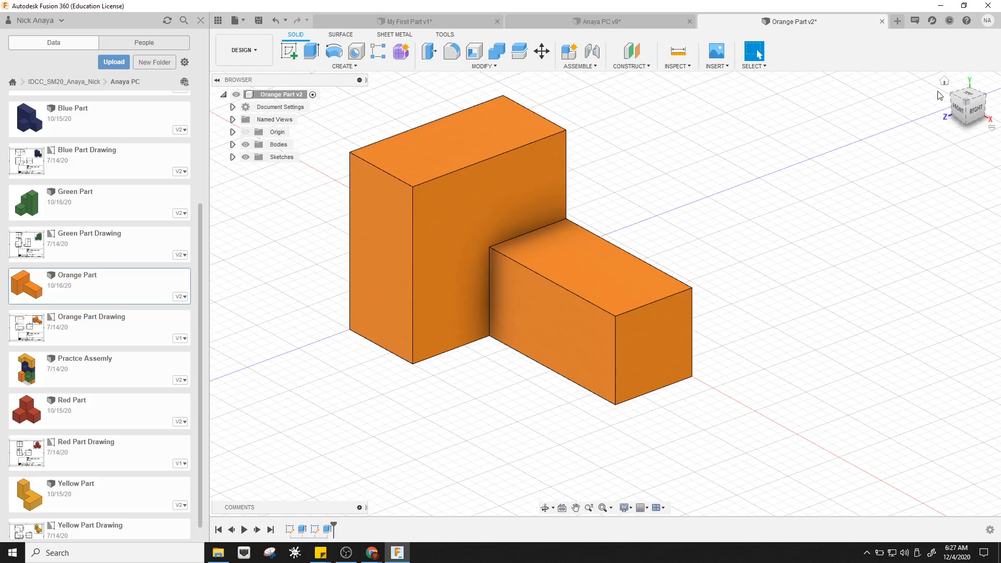
left_click(944, 83)
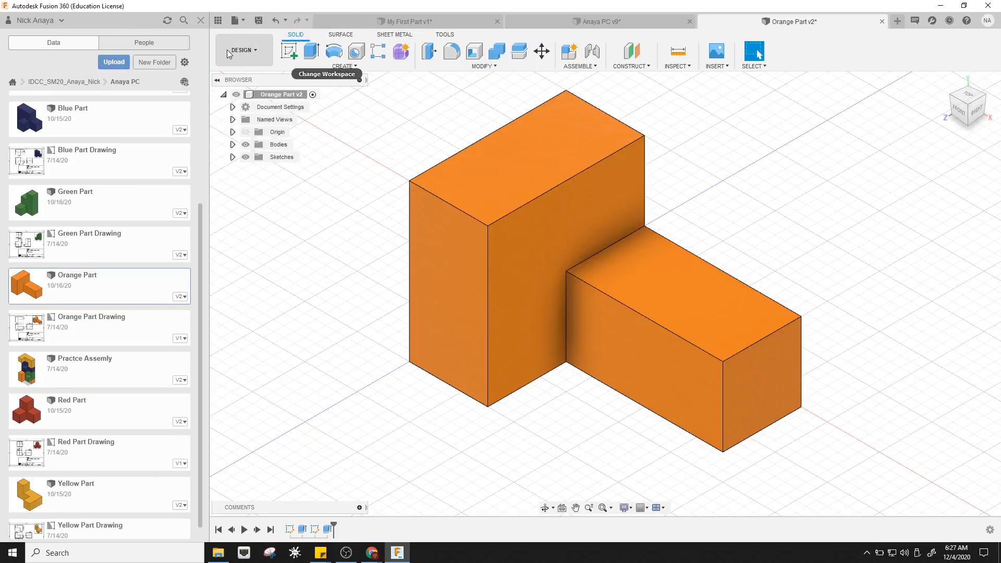
View the Orange Part in the Render workspace, return to the Design workspace, and look over the available workspaces
left_click(255, 52)
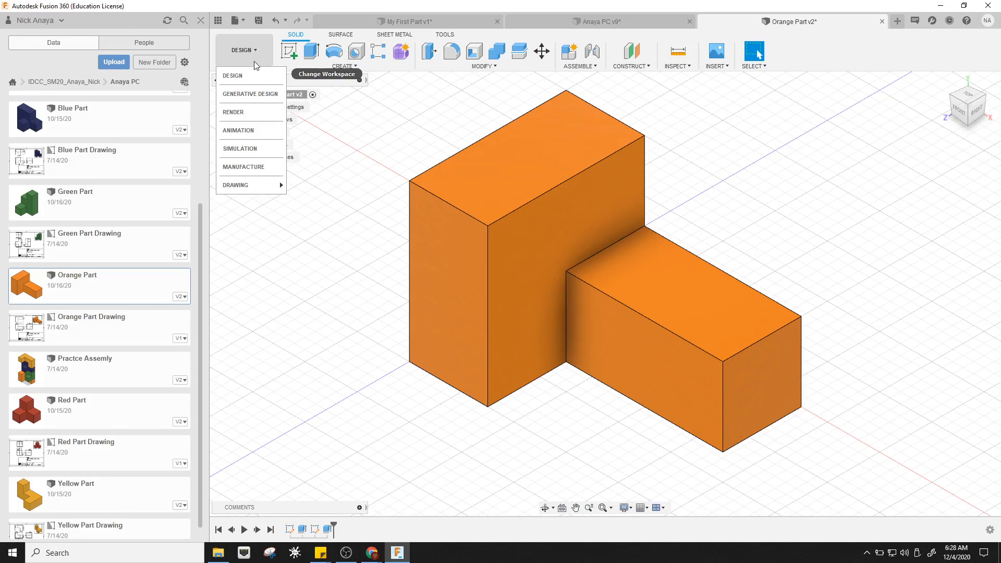
left_click(252, 111)
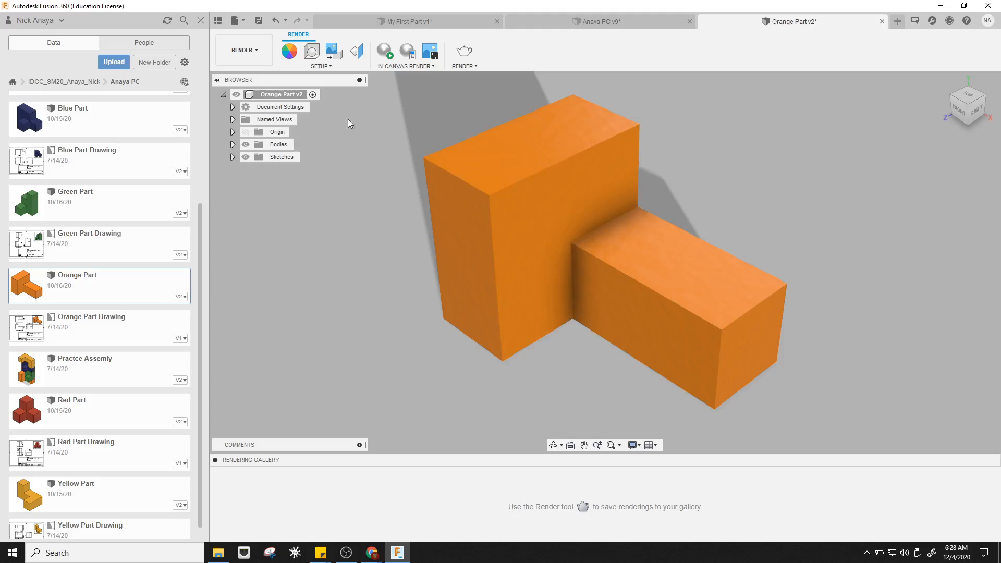
left_click(254, 51)
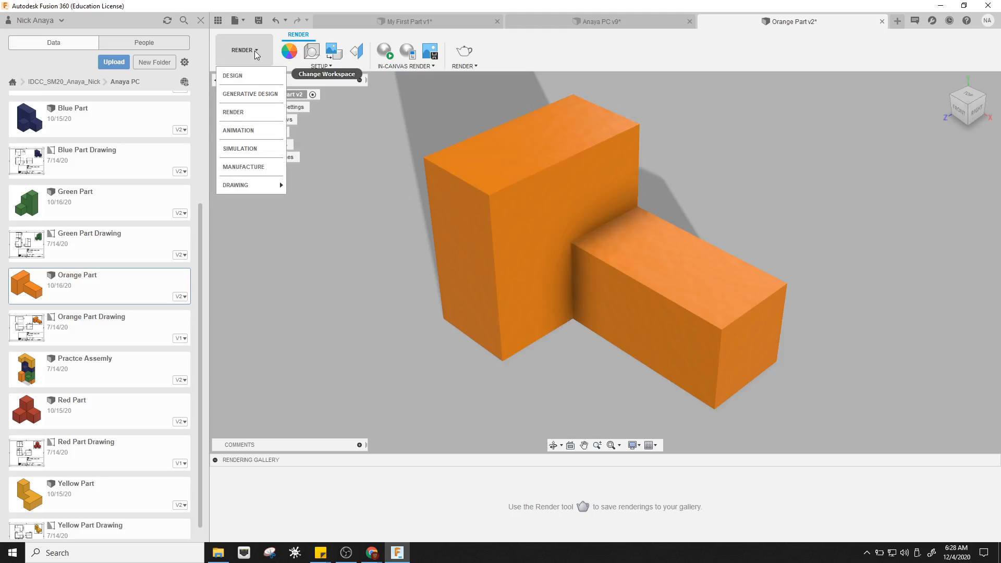
left_click(254, 77)
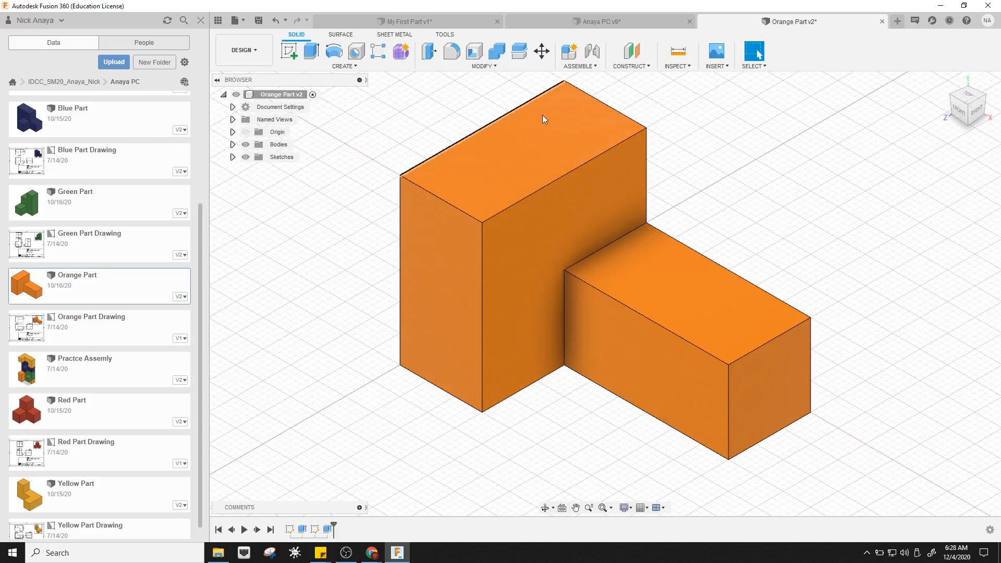
left_click(263, 52)
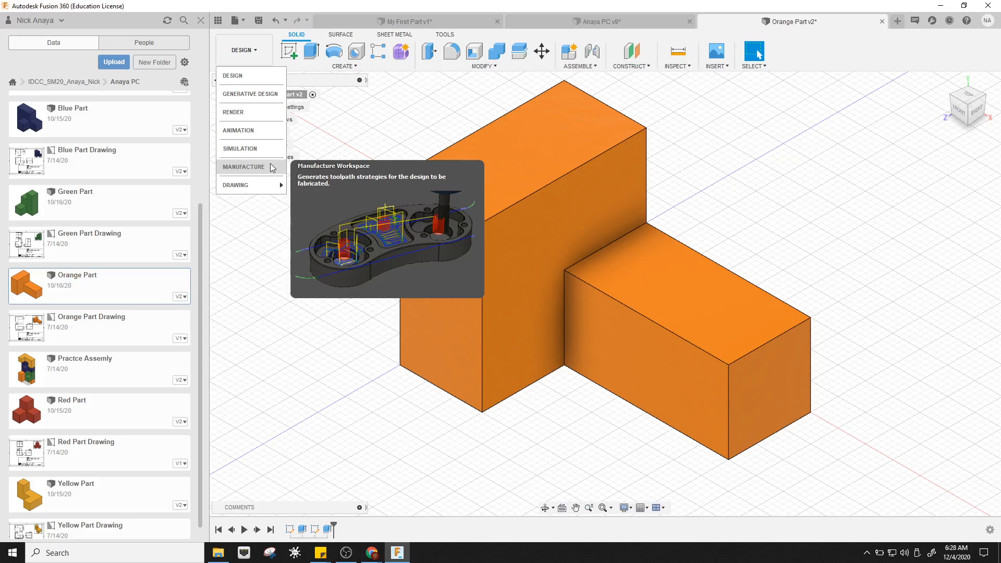
mouse_move(274, 191)
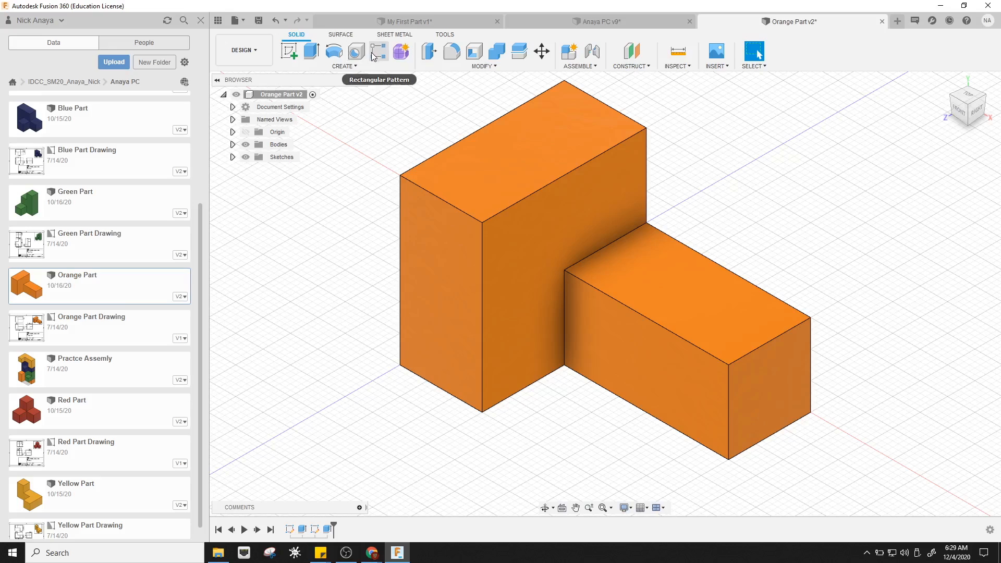
Look over the available Create and Modify commands for solid modeling
left_click(353, 65)
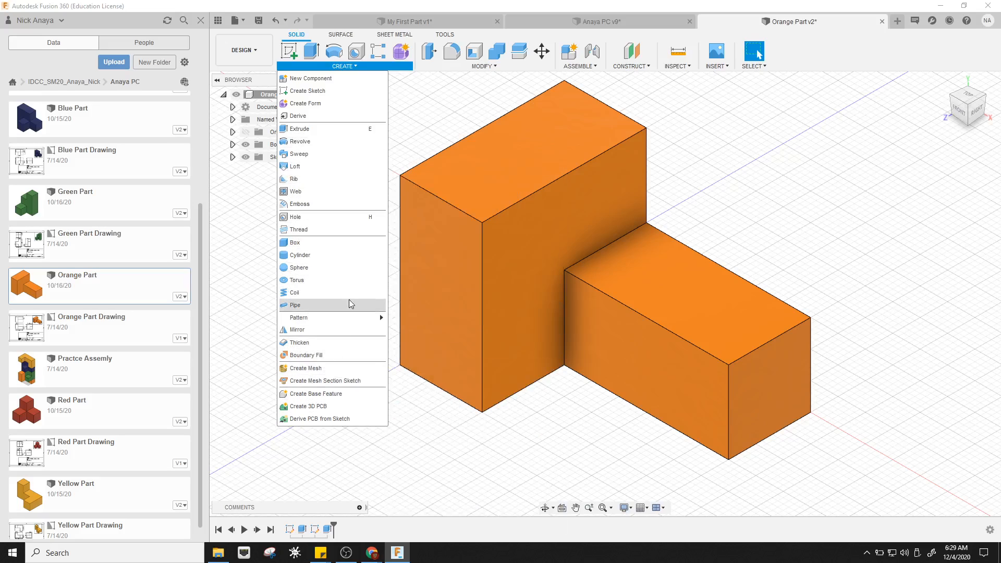
left_click(377, 68)
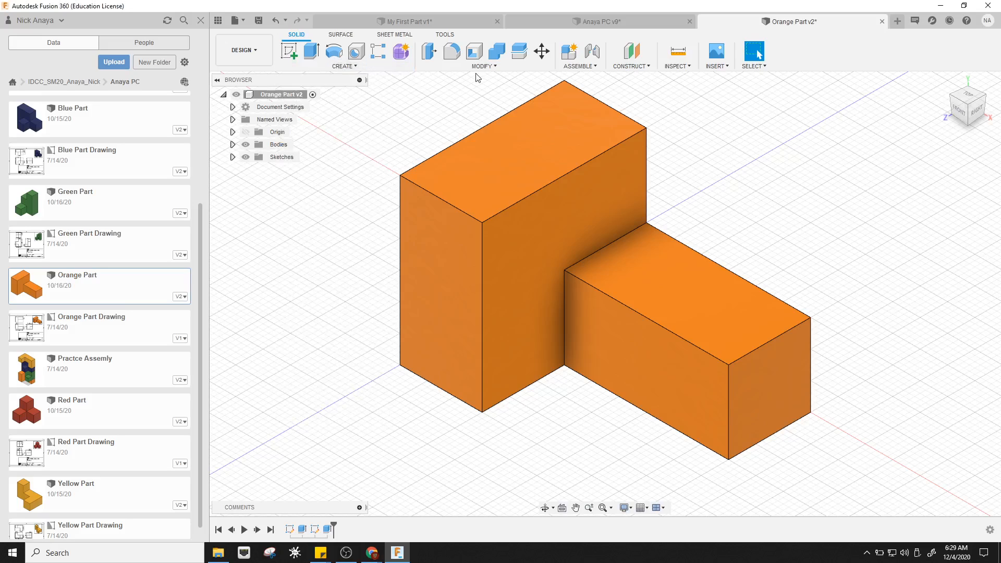
left_click(511, 70)
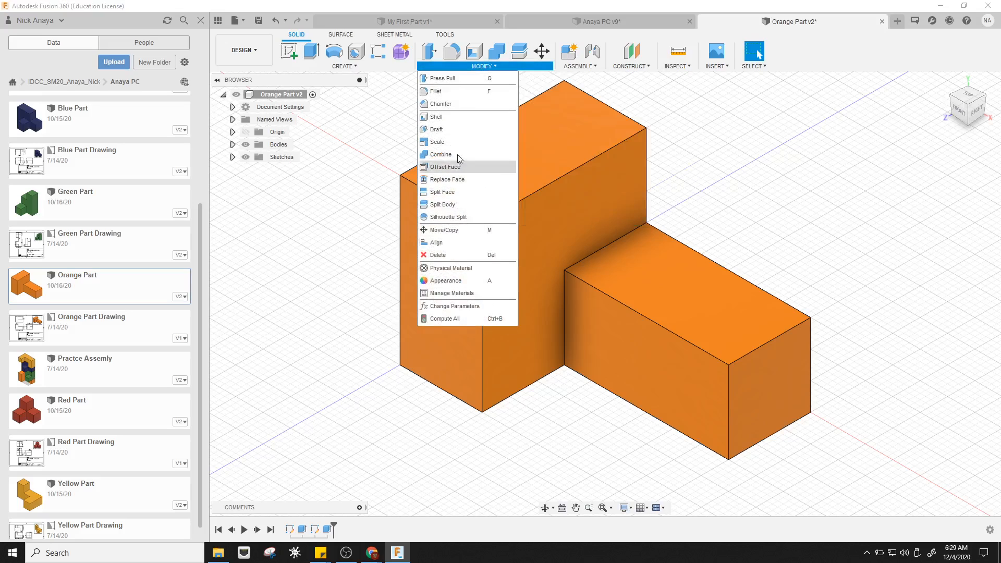
left_click(394, 100)
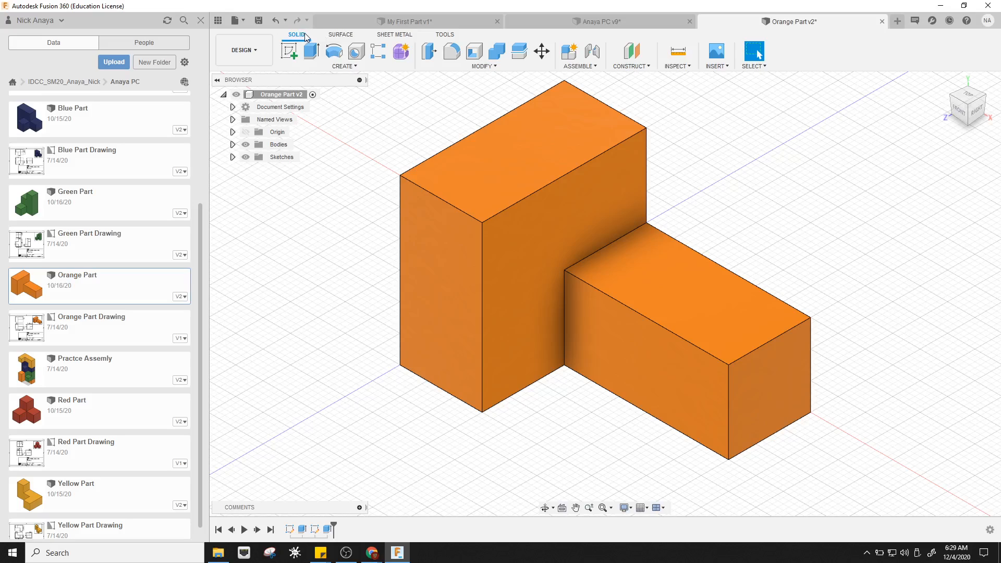
Look over the Sheet Metal, Surface and Tools command sets, and return to the Solid commands
left_click(392, 34)
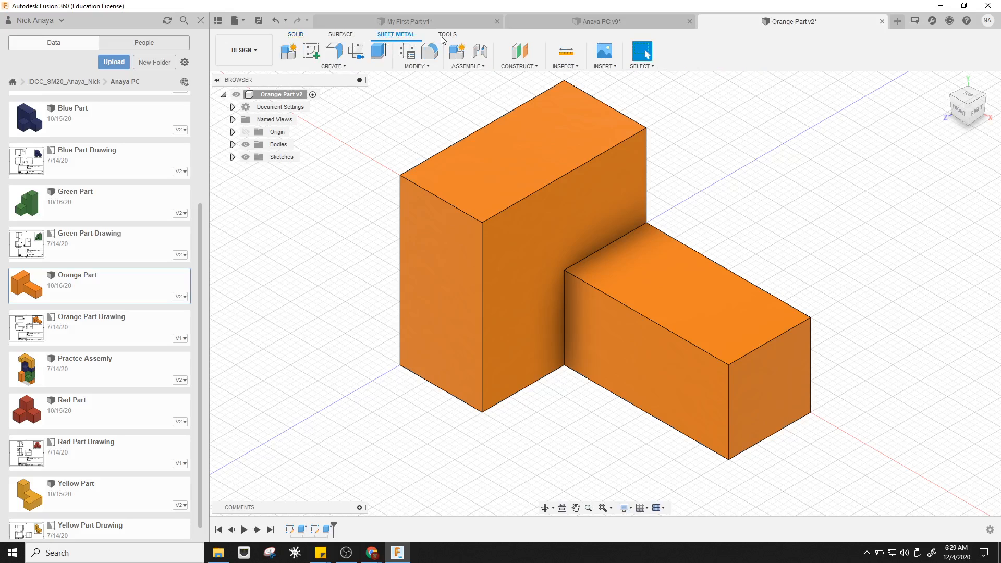
left_click(341, 35)
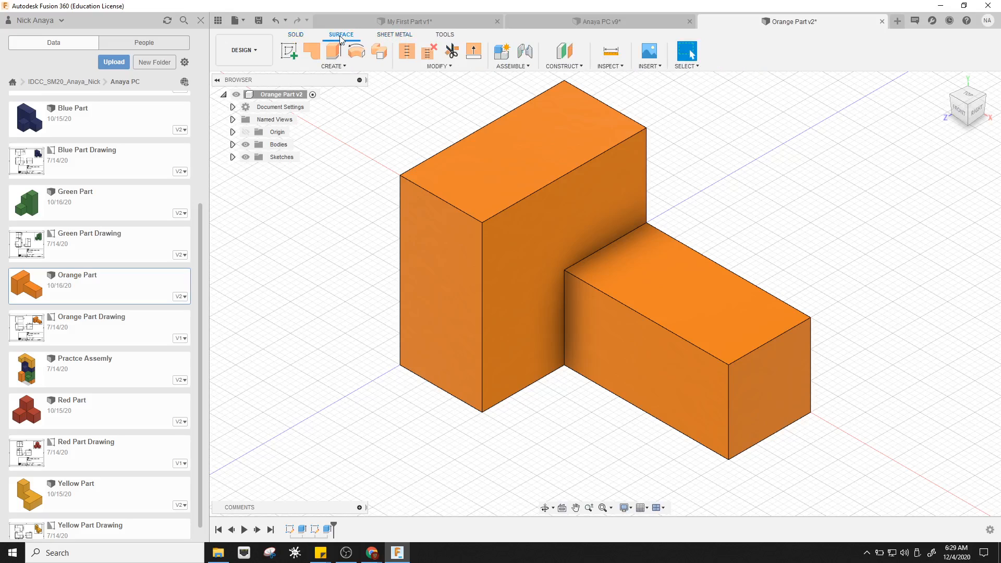
left_click(296, 36)
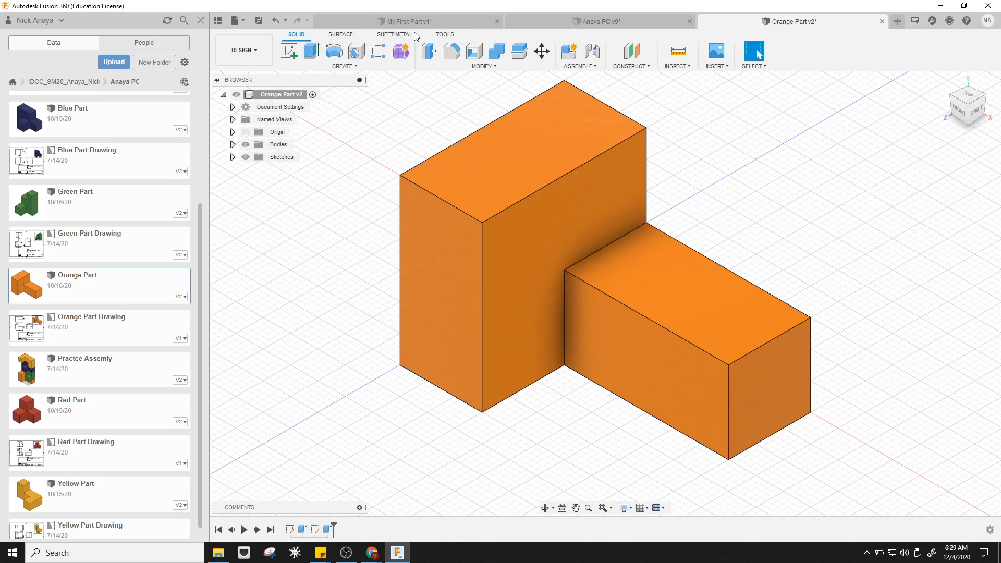
left_click(451, 36)
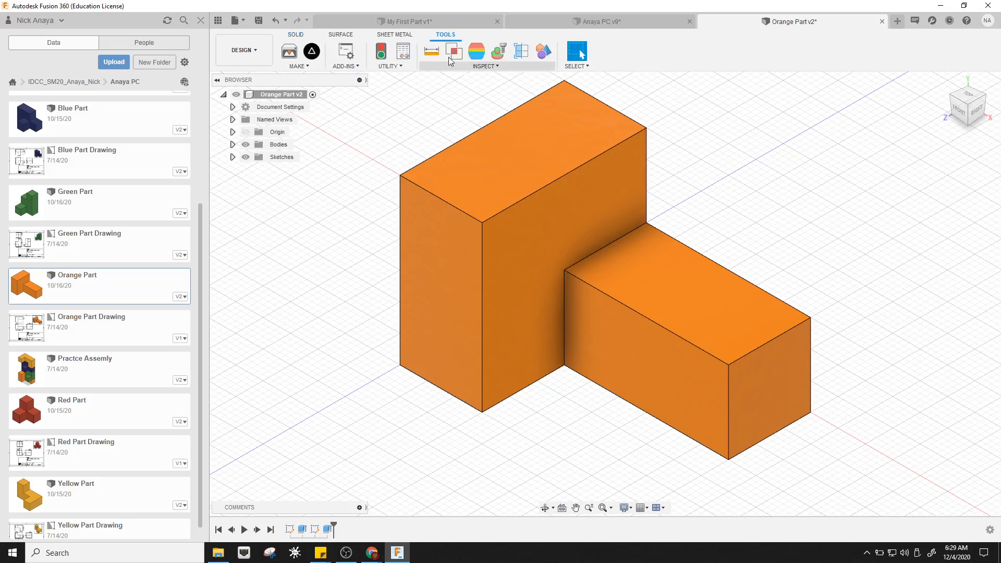
left_click(295, 34)
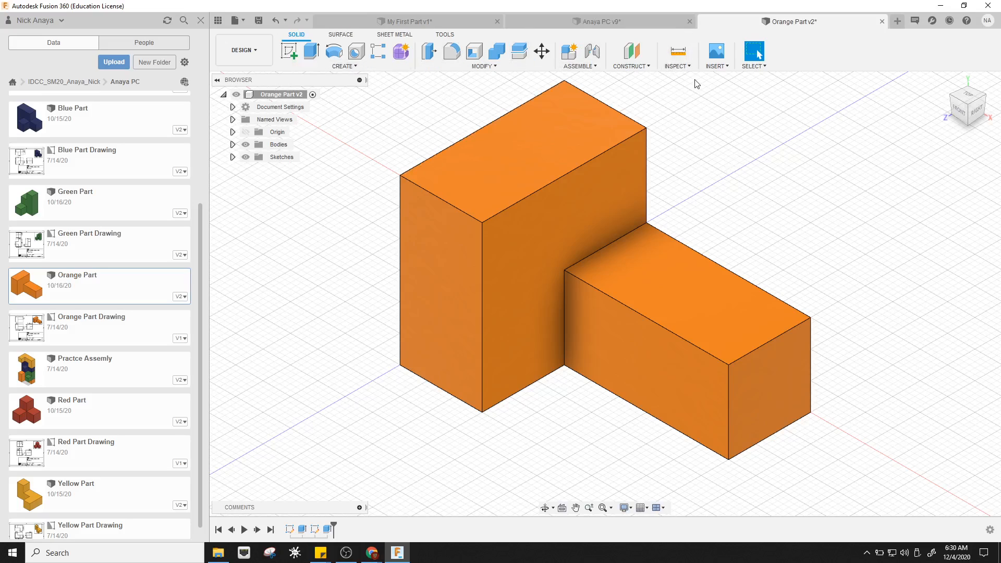
Measure the length of the long rear top edge of the Orange Part's lower block, and finish measuring
left_click(678, 51)
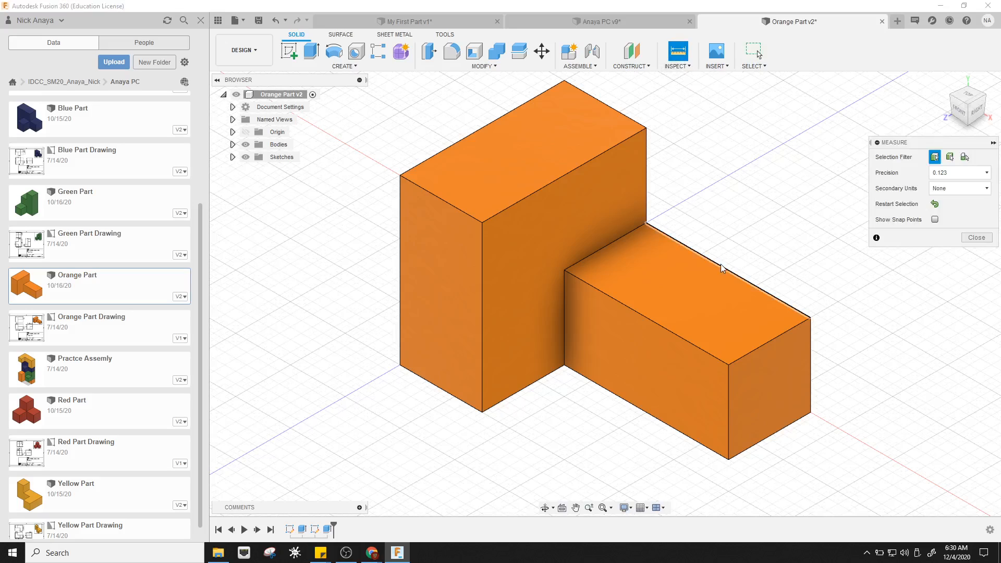
left_click(740, 277)
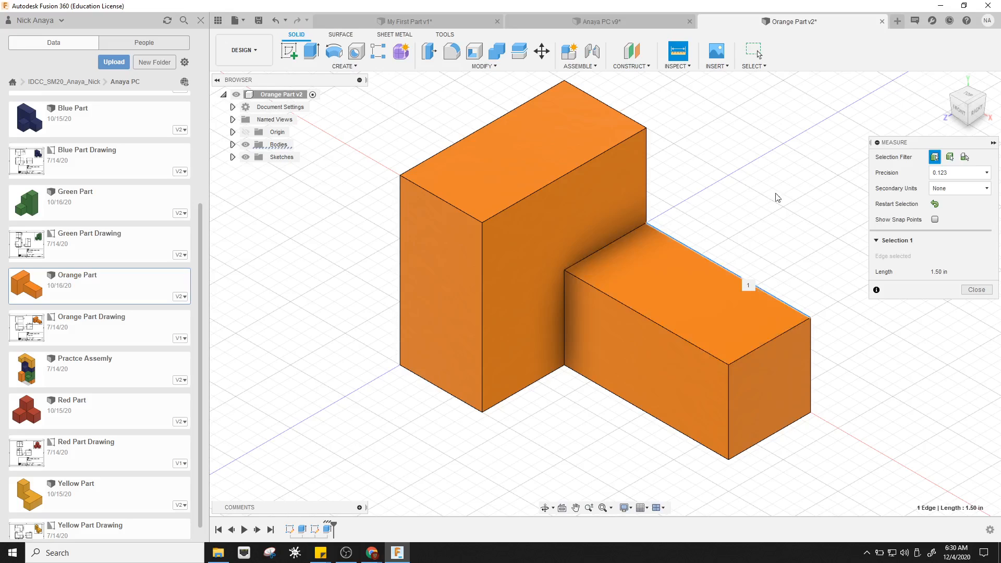
left_click(973, 290)
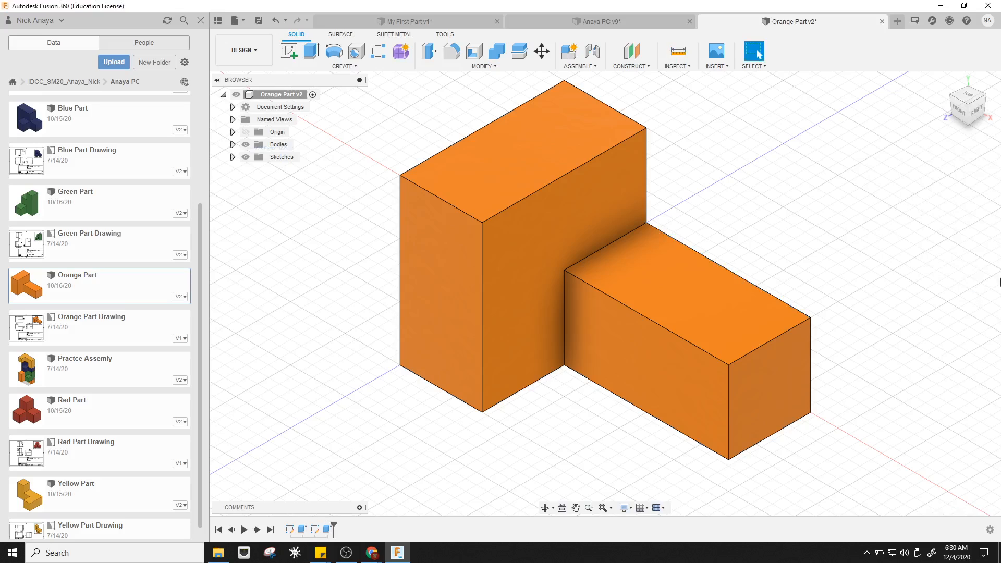
View the Orange Part straight on from the top, front and right sides
left_click(969, 99)
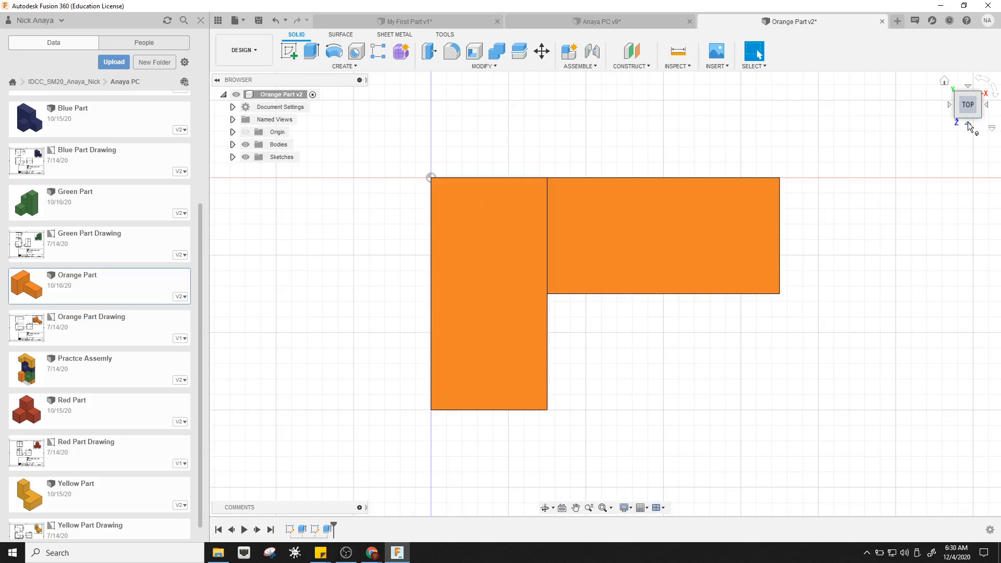
left_click(968, 121)
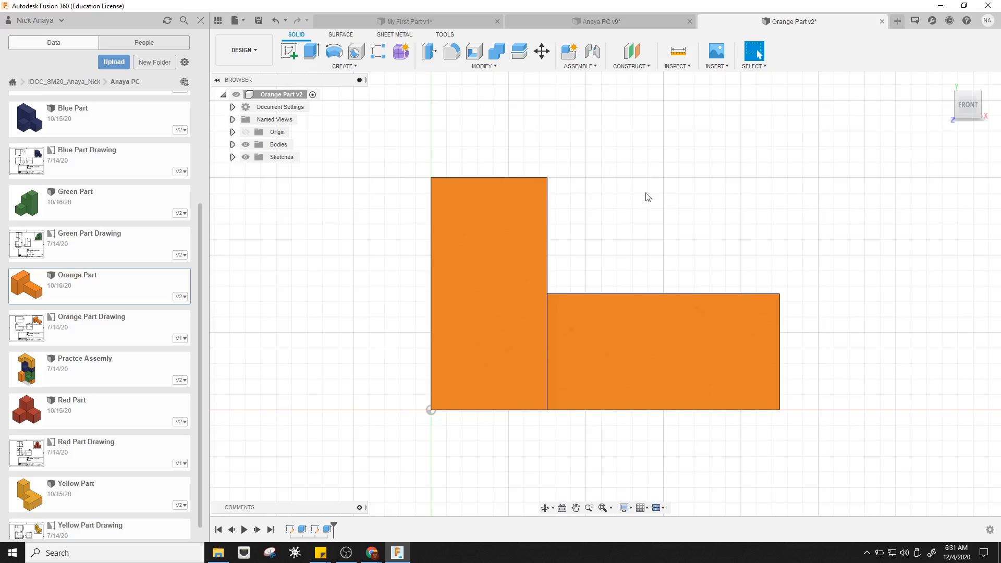
left_click(987, 111)
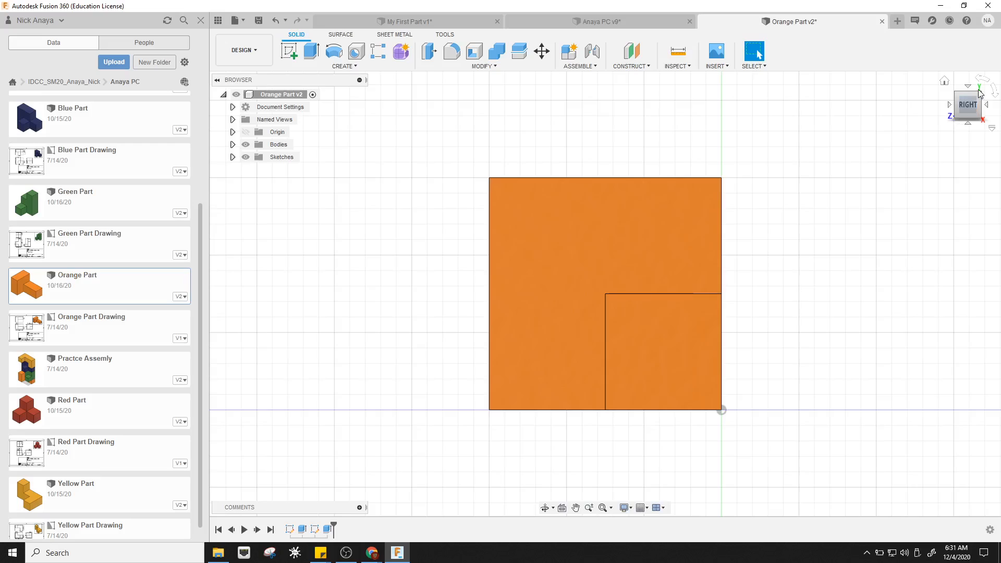
Set the current right-side view of the Orange Part as the Front view
right_click(967, 107)
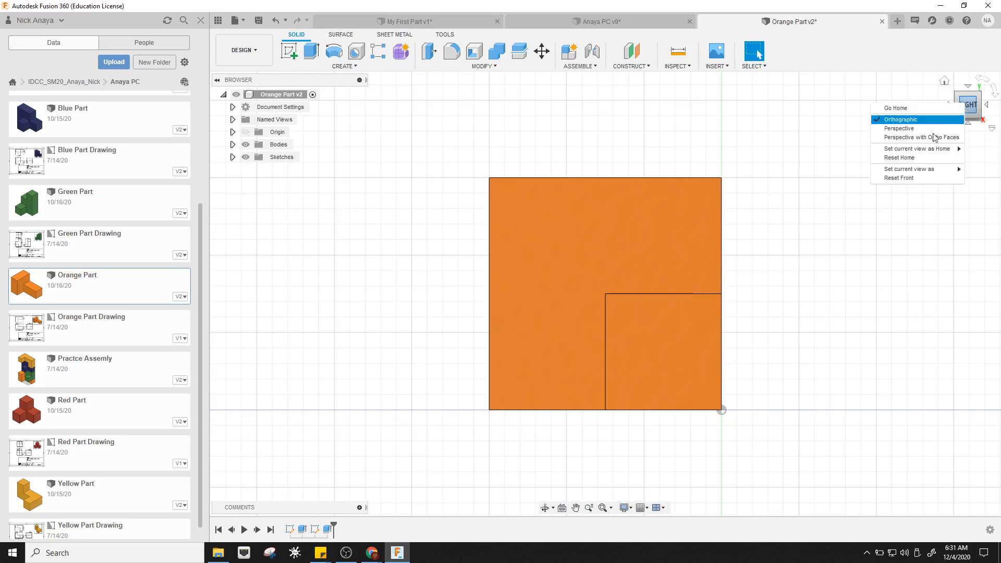
mouse_move(939, 175)
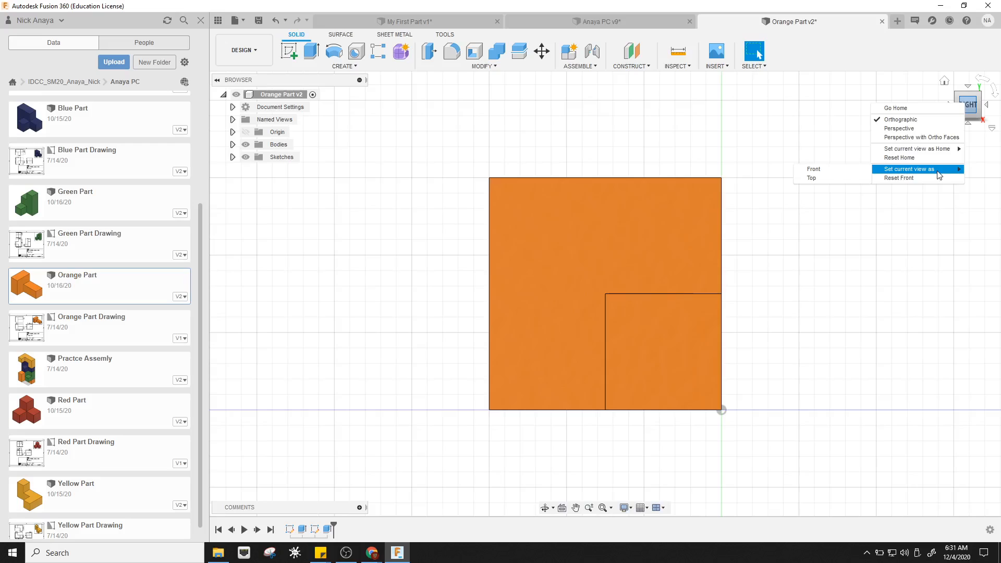
left_click(854, 171)
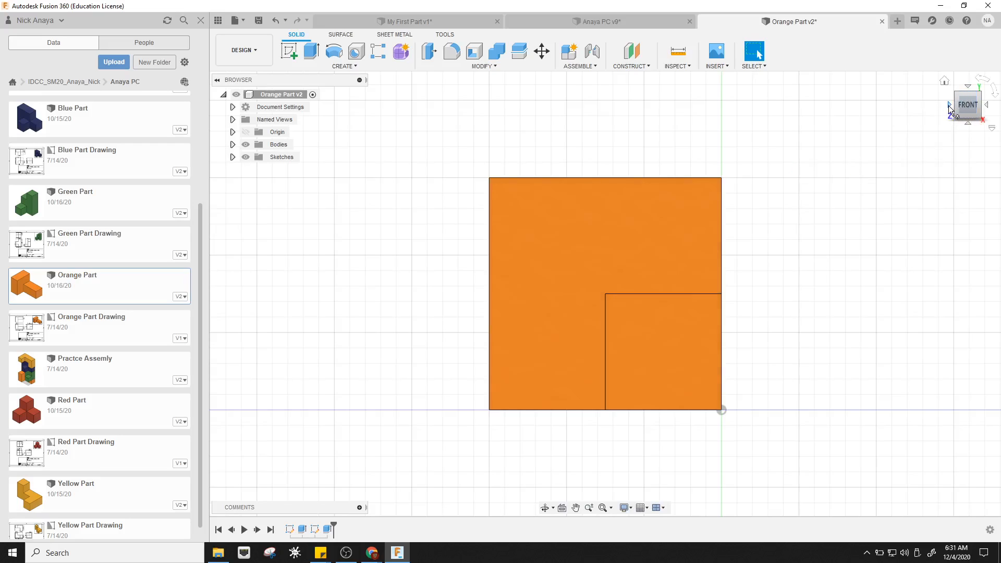
Turn to the adjacent Left view, reset the front orientation to its default, and restore the home view
left_click(950, 105)
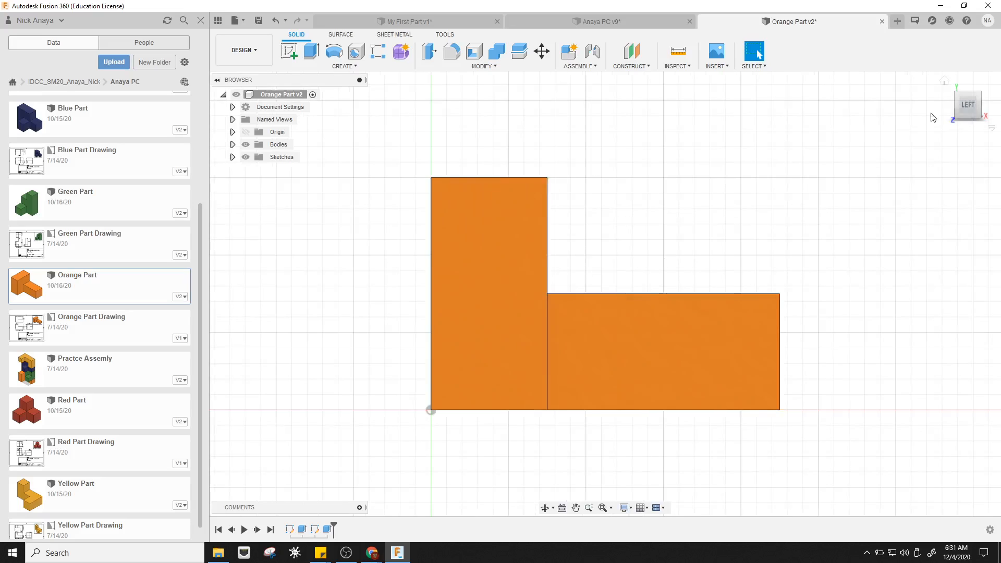
right_click(967, 109)
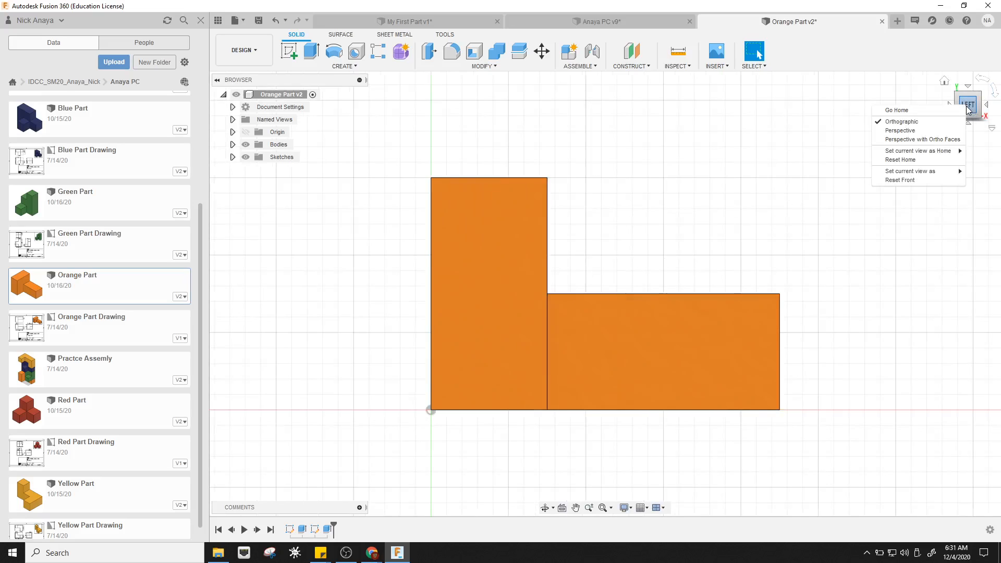
left_click(931, 180)
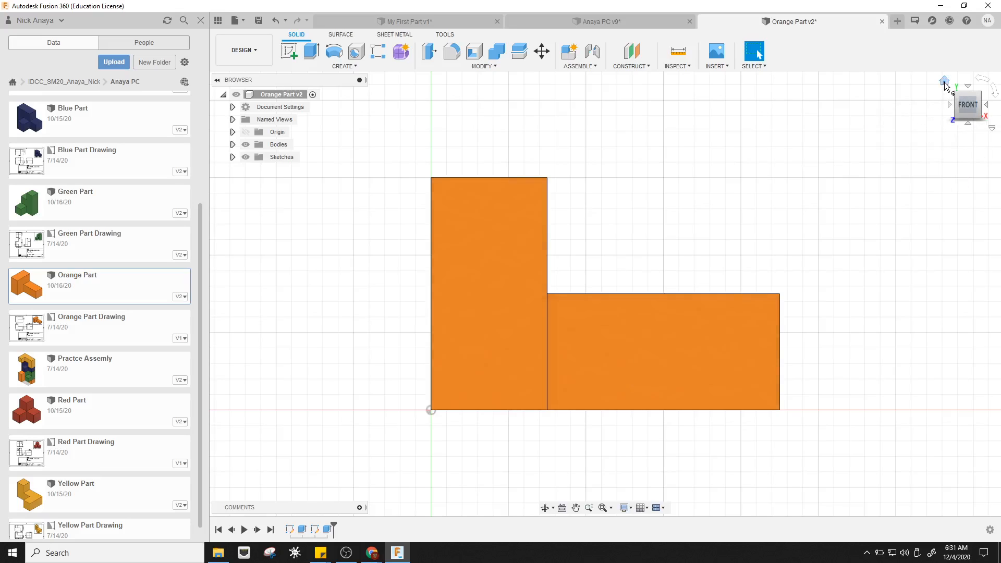
left_click(944, 83)
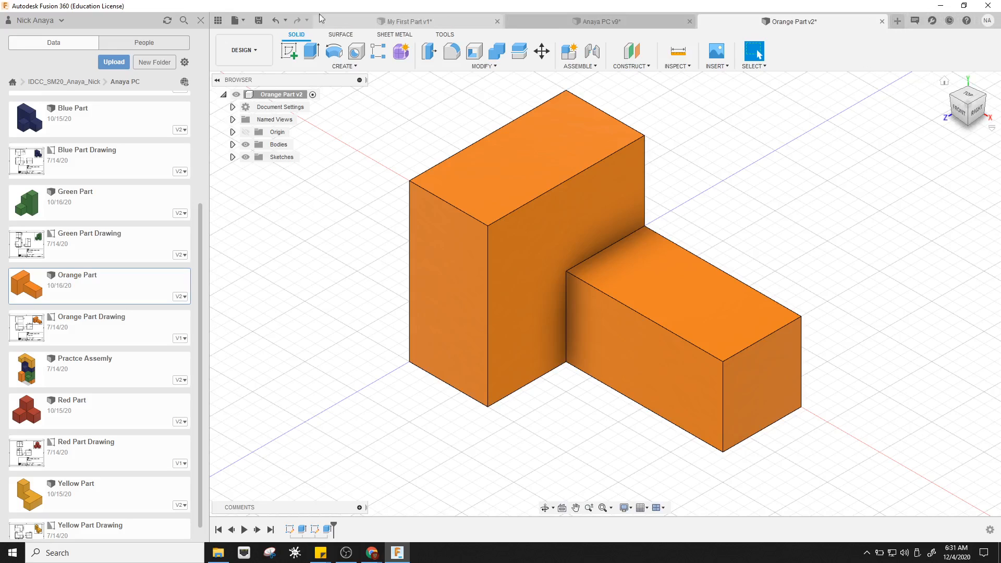
Look over the file commands for creating, opening, saving, exporting and sharing designs
left_click(245, 21)
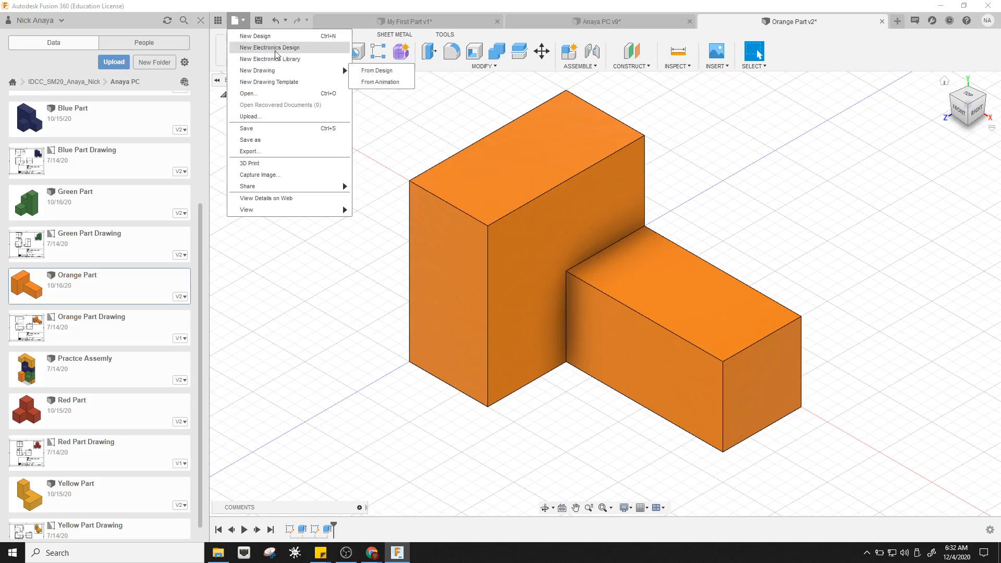
left_click(288, 9)
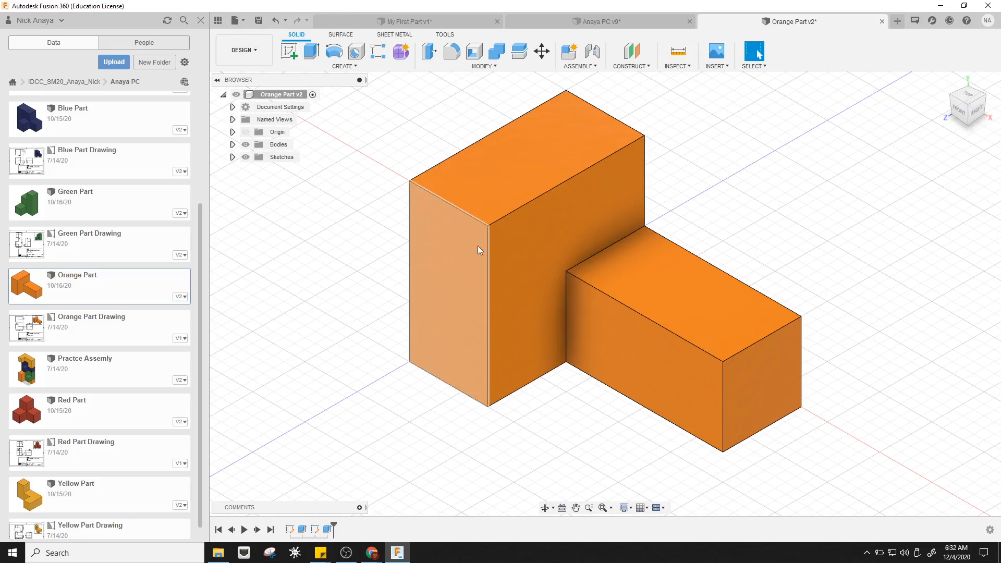
Look over the display settings and the grid and snap options, and go back to the beginning of the project's file list
scroll(687, 240, "down", 3)
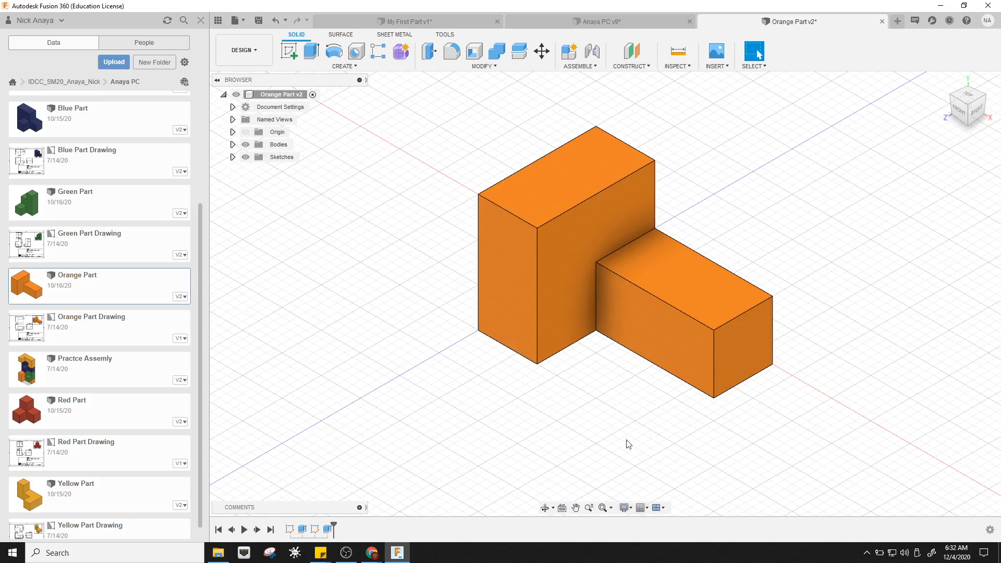
left_click(628, 509)
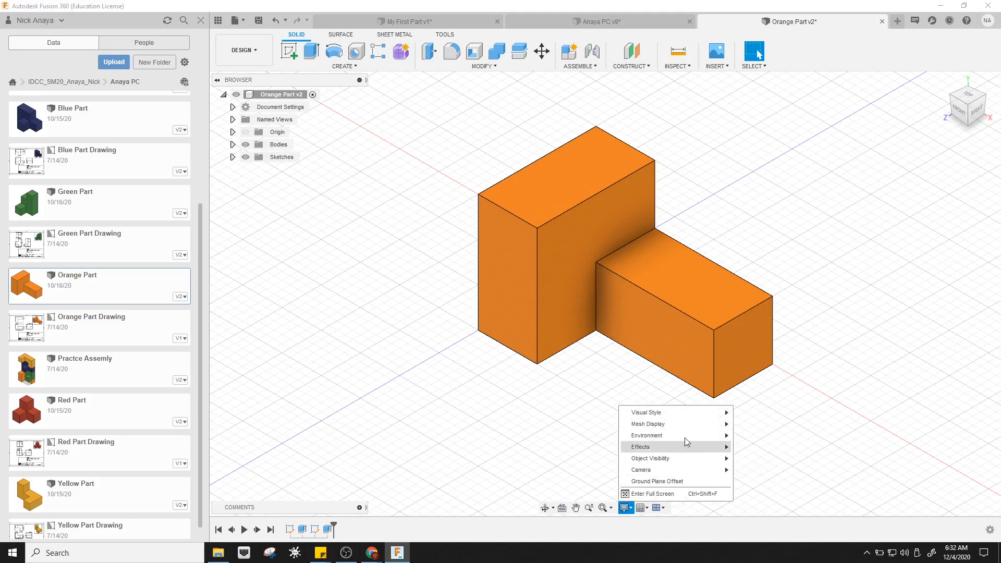
left_click(645, 510)
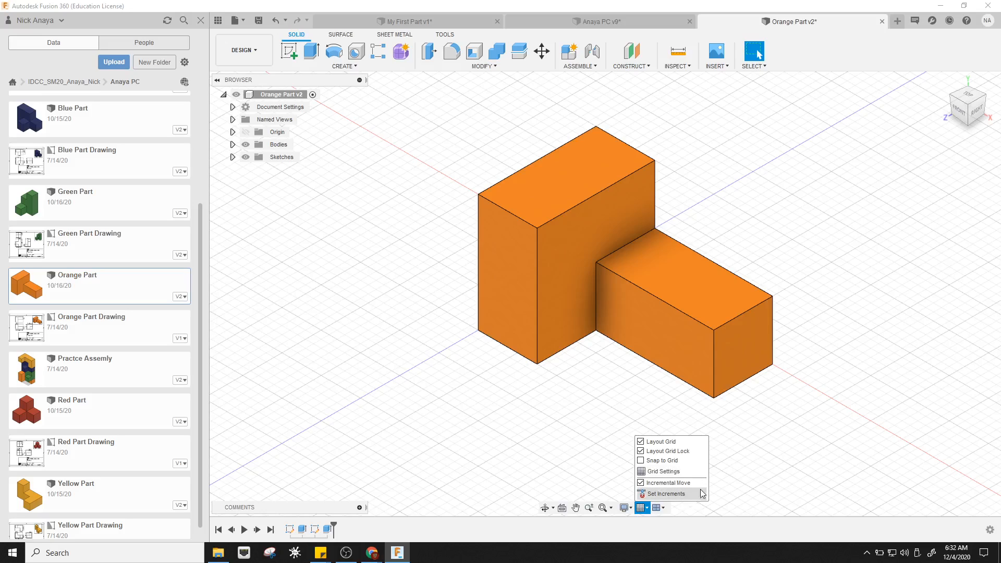
left_click(752, 478)
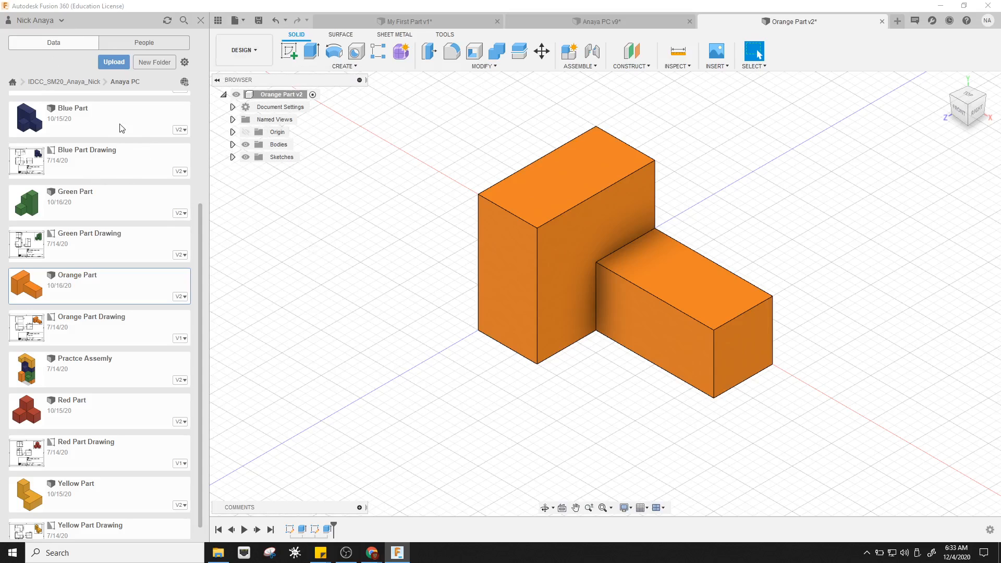
scroll(140, 223, "up", 3)
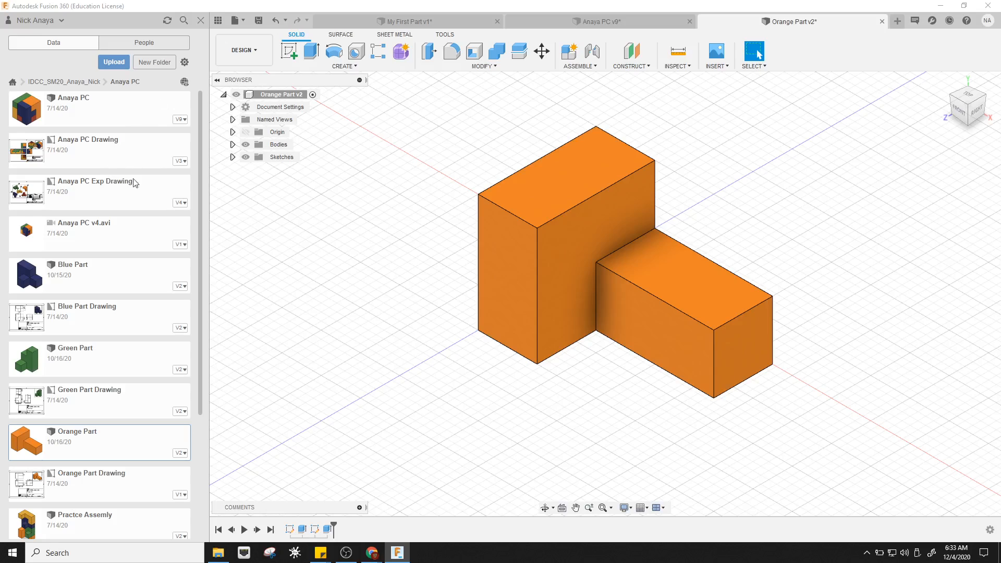
Show the Green Part's version details and open the Fusion web hub in the browser from them
left_click(181, 163)
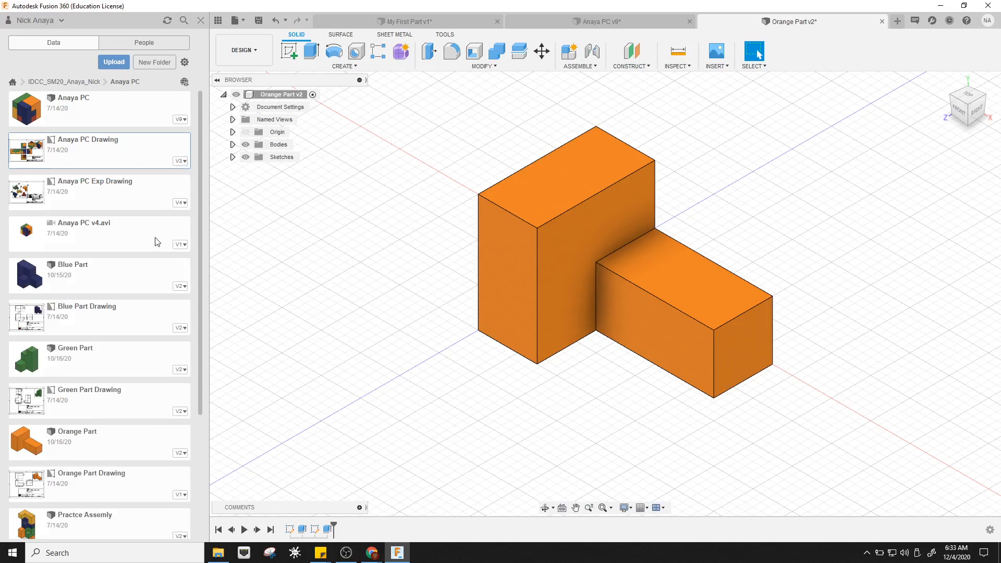
left_click(181, 370)
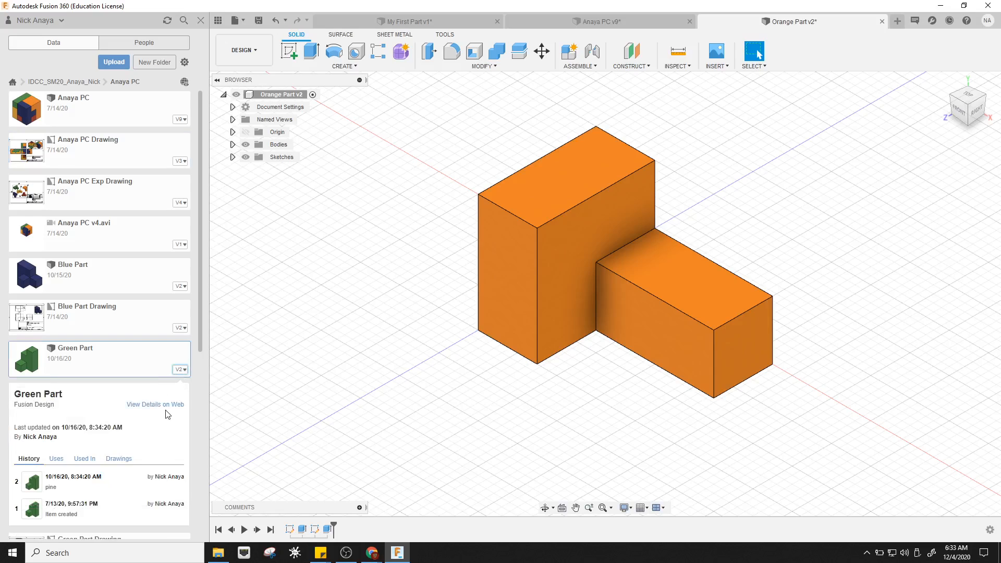
left_click(169, 406)
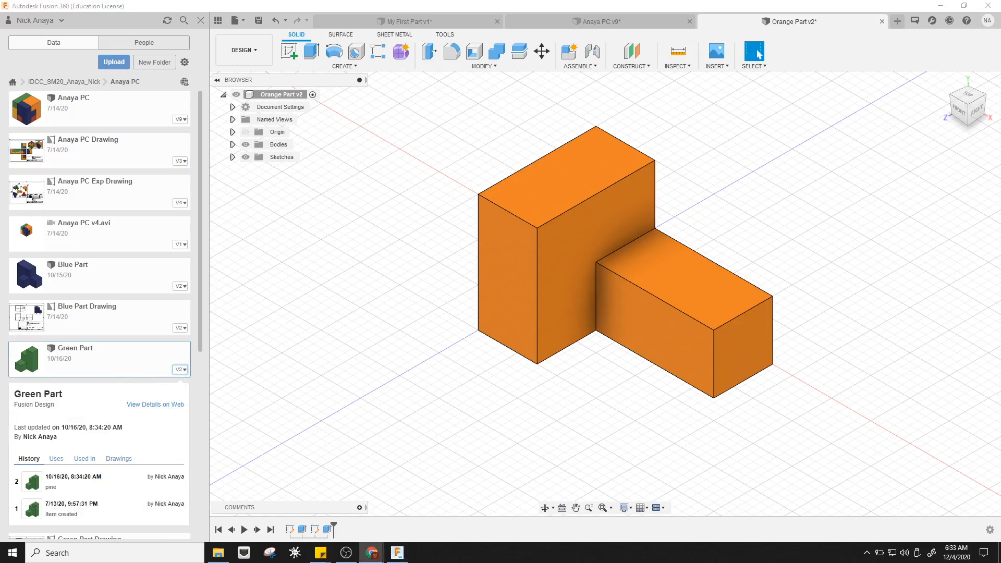
left_click_drag(0, 172, 410, 95)
double_click(411, 95)
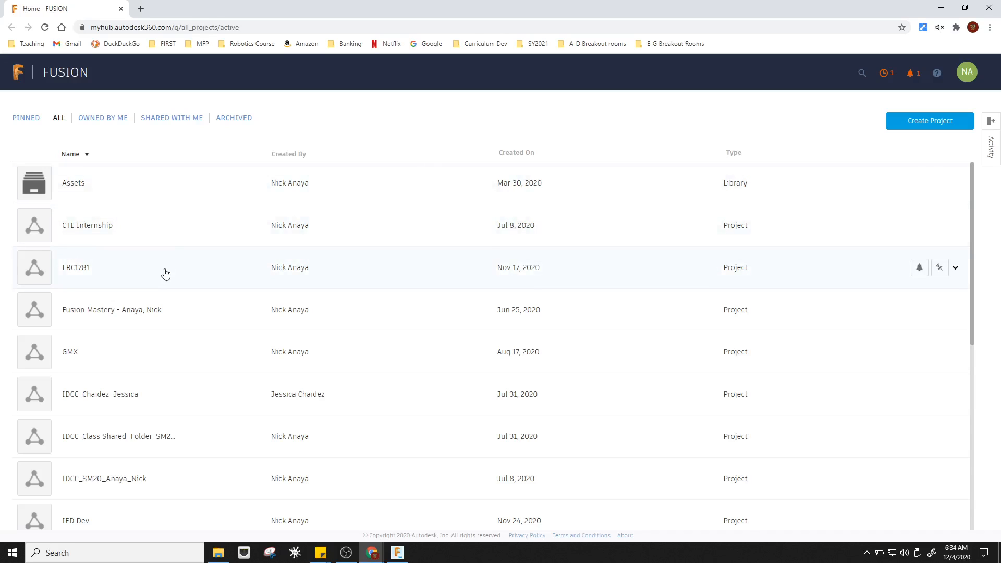
Open the IDCC_Class Shared_Folder_SM2020 project in the web hub and show its Green design in the 3D viewer
scroll(162, 292, "down", 1)
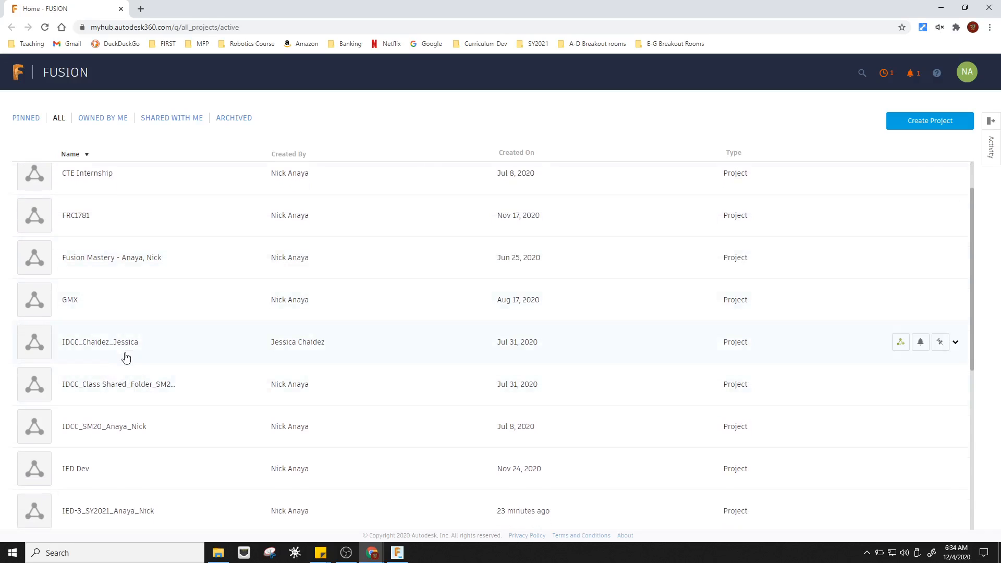
left_click(116, 386)
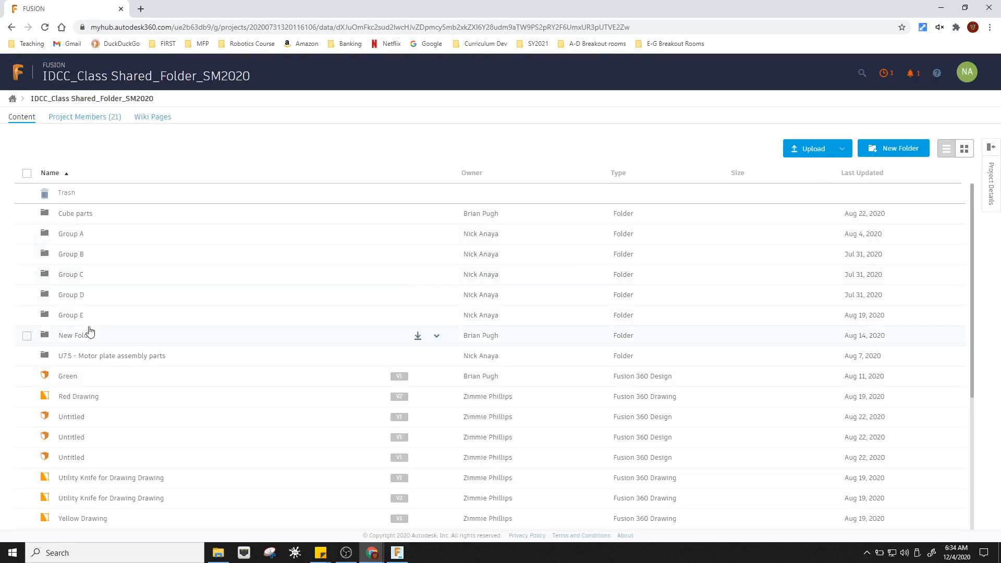
left_click(77, 383)
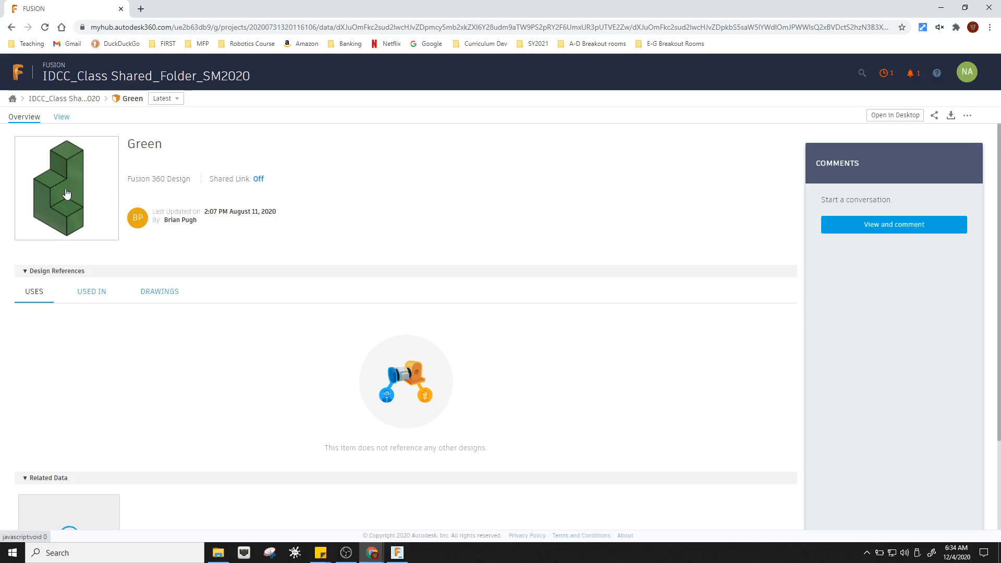
left_click(66, 194)
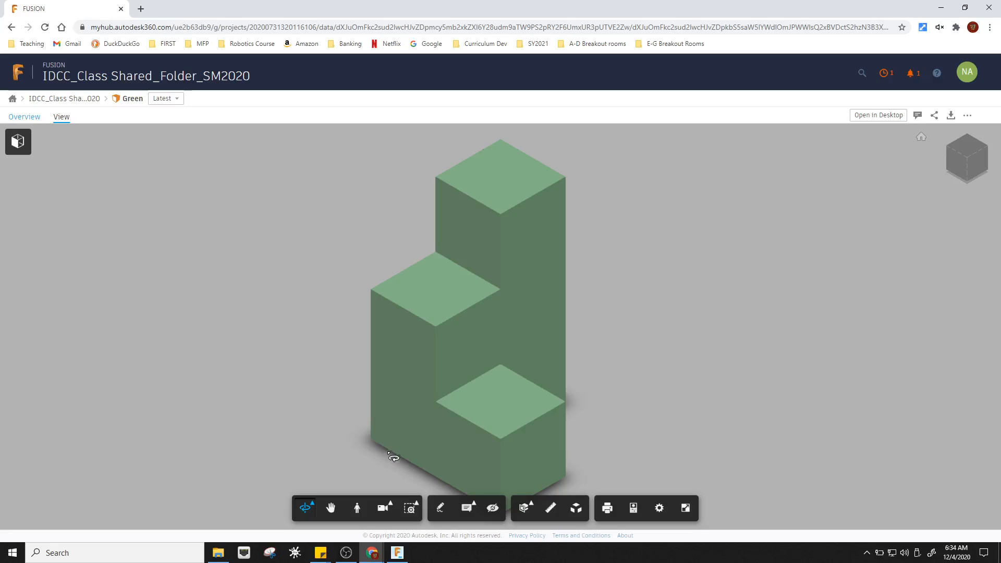
Measure the vertical corner edge of the Green design's tallest column, then close the web viewer and return to Fusion 360
mouse_move(395, 458)
left_mouse_down()
mouse_move(454, 402)
mouse_move(421, 354)
mouse_move(261, 368)
mouse_move(566, 394)
left_mouse_up()
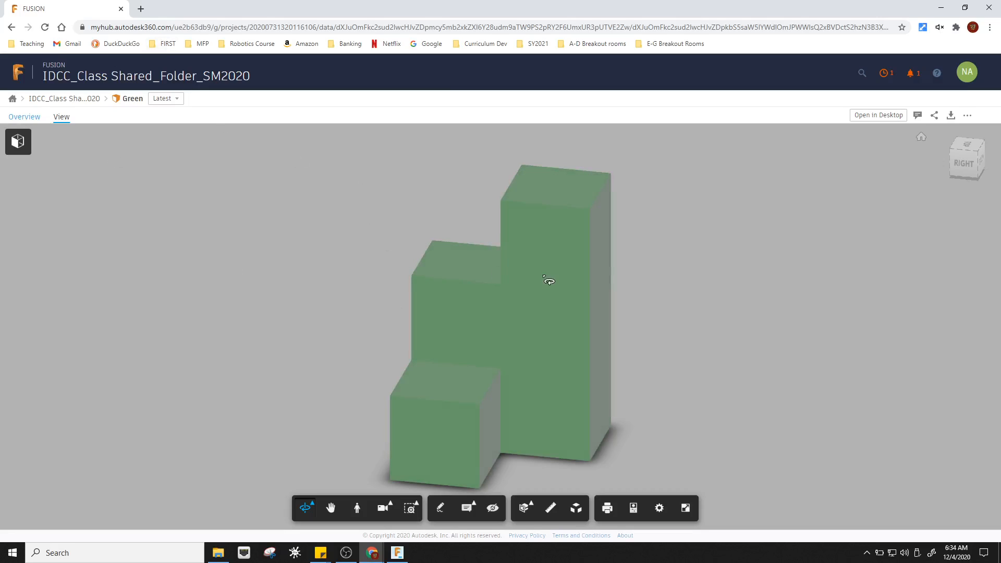
left_click_drag(547, 280, 454, 268)
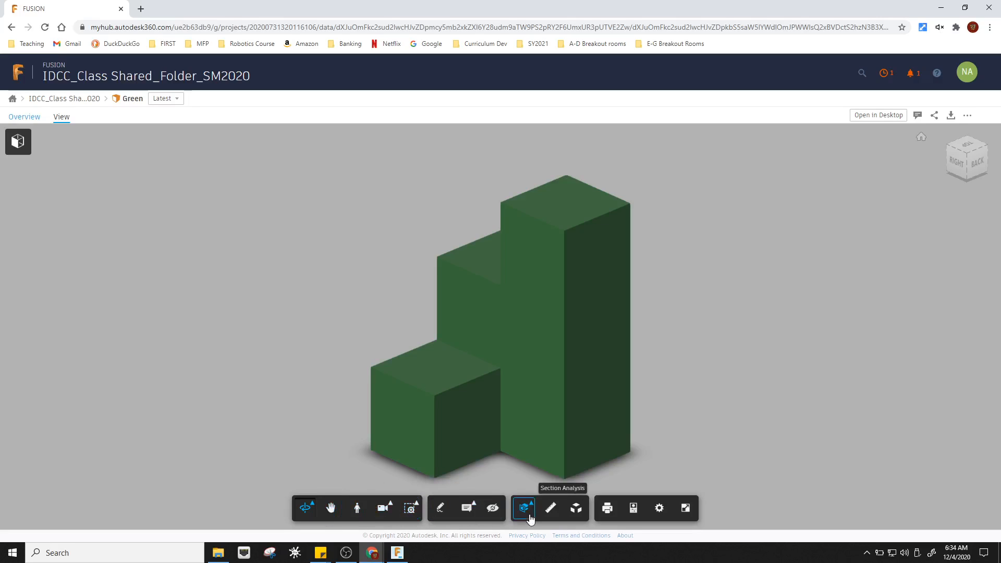
left_click(551, 508)
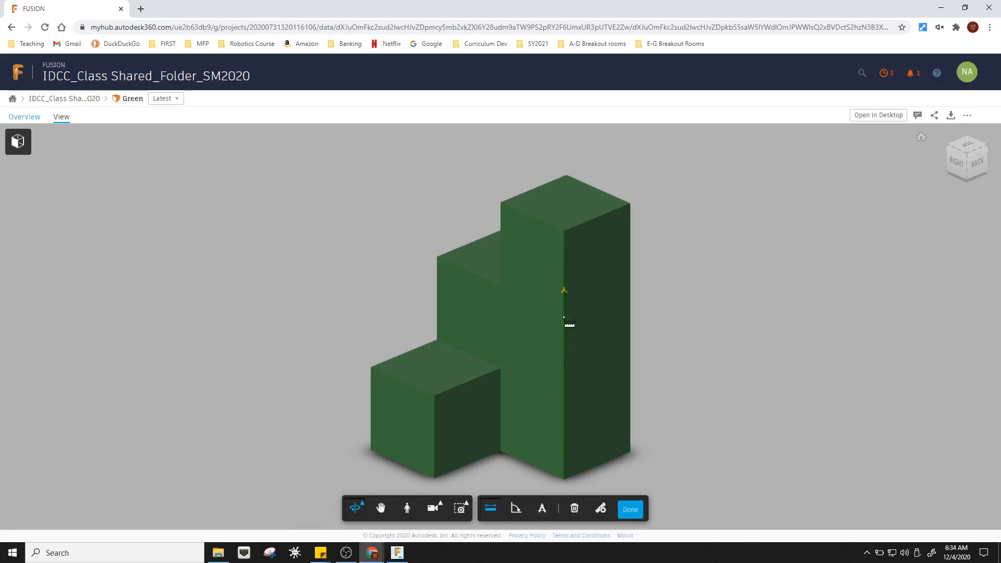
left_click(564, 231)
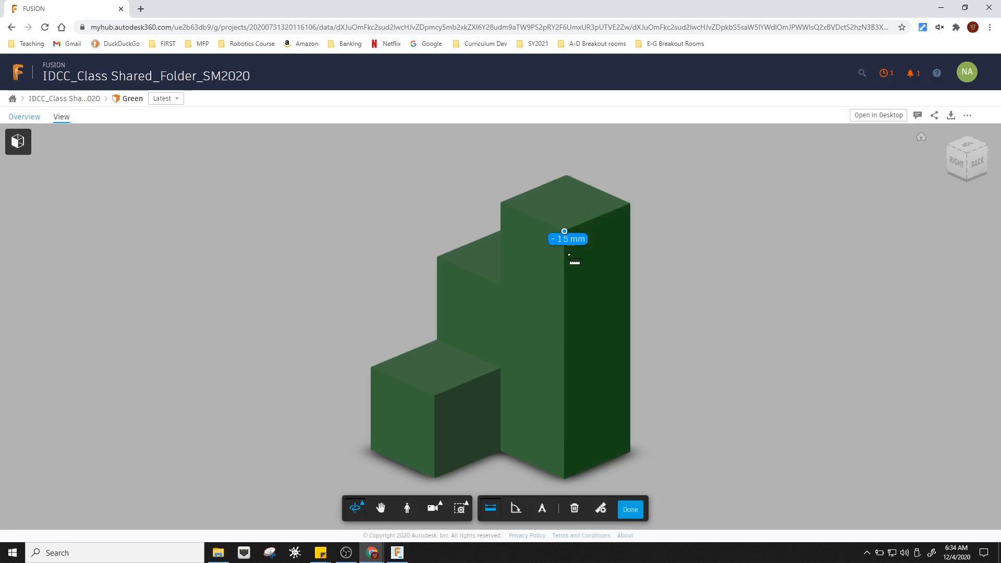
left_click(564, 479)
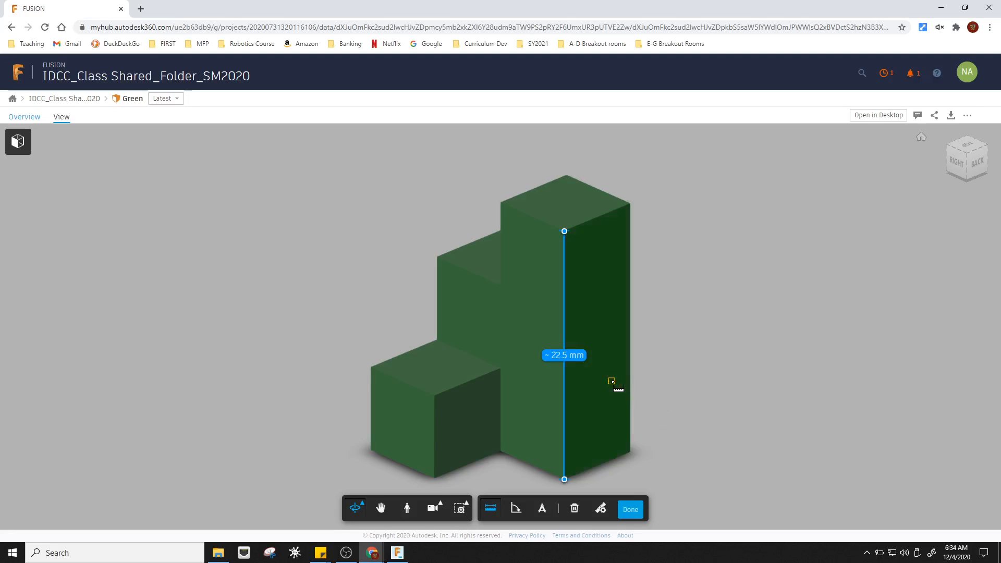
key("Escape")
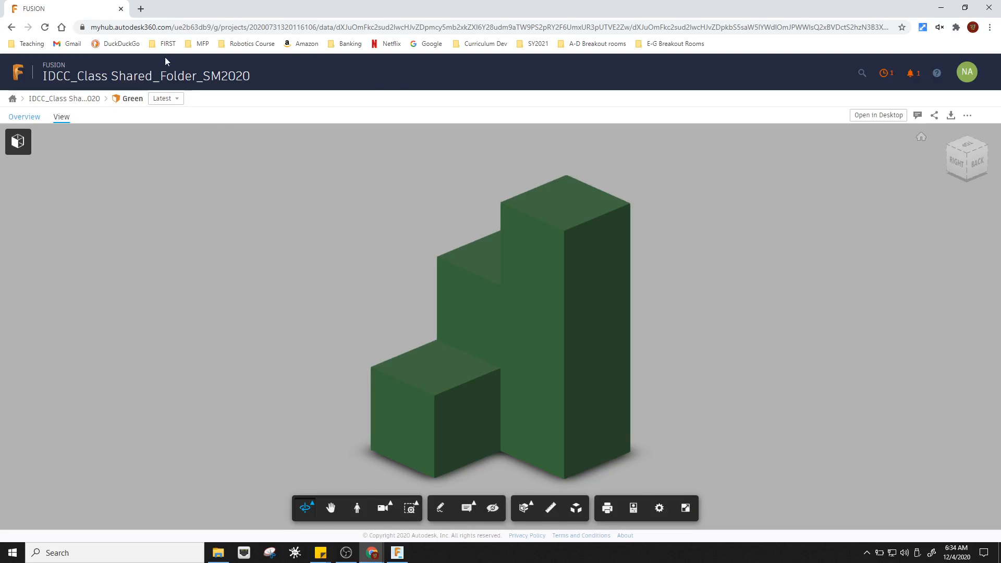
left_click(121, 10)
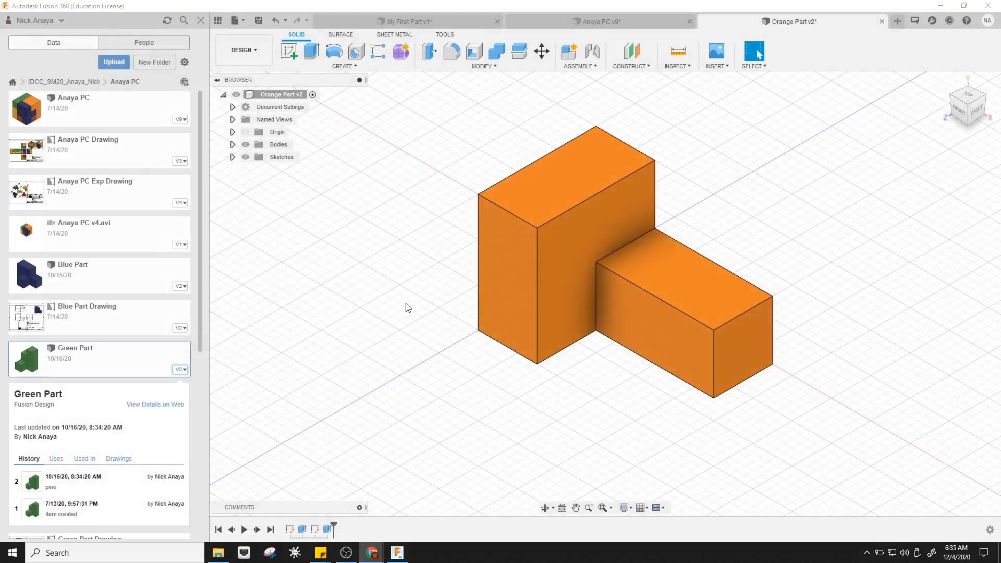